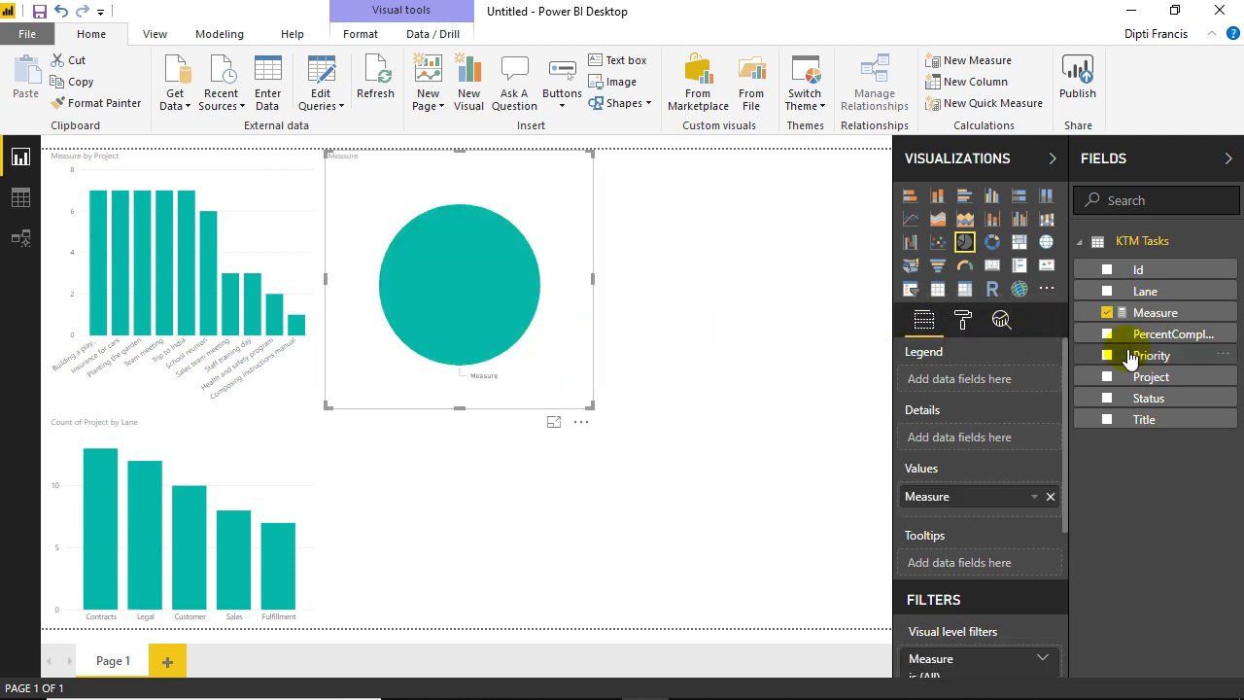
Add Priority to the pie chart legend and test cross-highlighting on Normal, Sales team meeting, and Fulfillment.
left_click_drag(1130, 356, 506, 363)
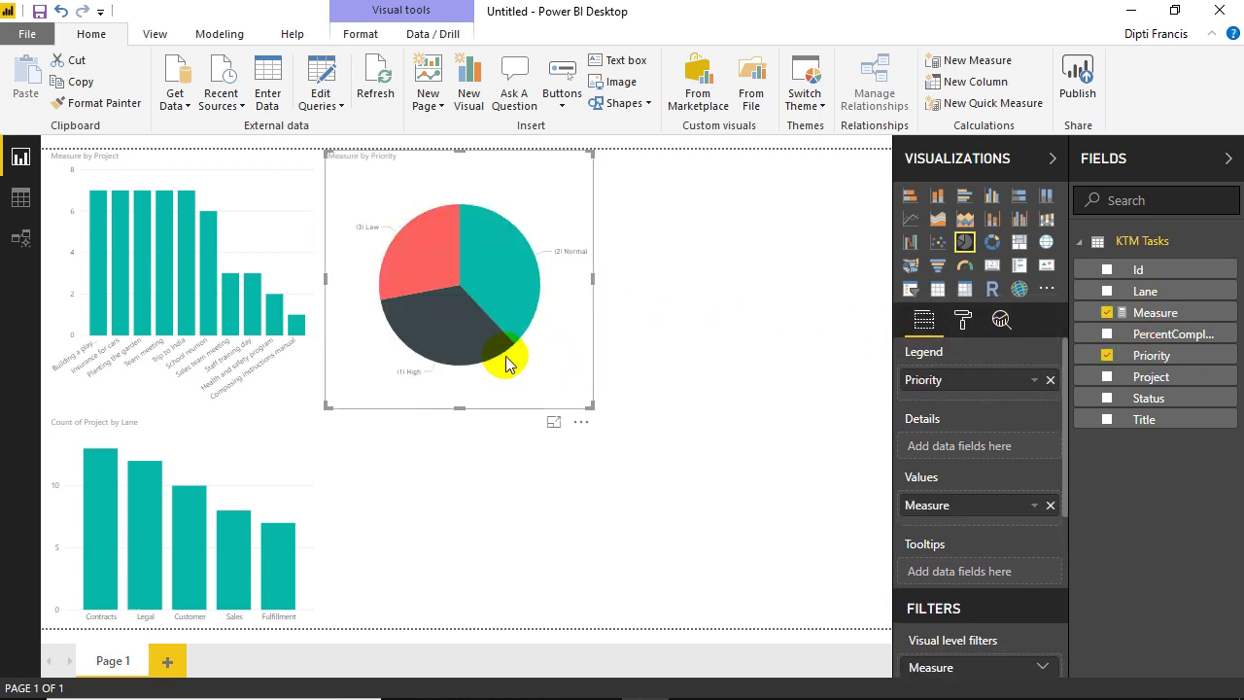
left_click(487, 309)
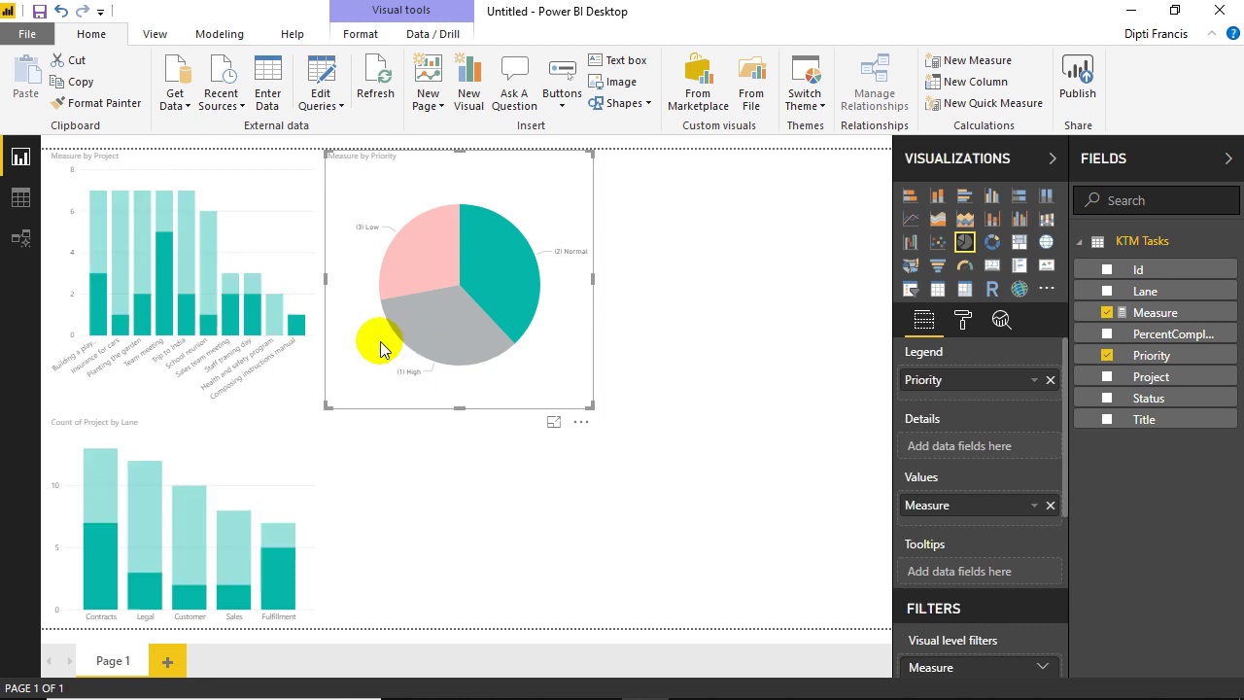
left_click(229, 317)
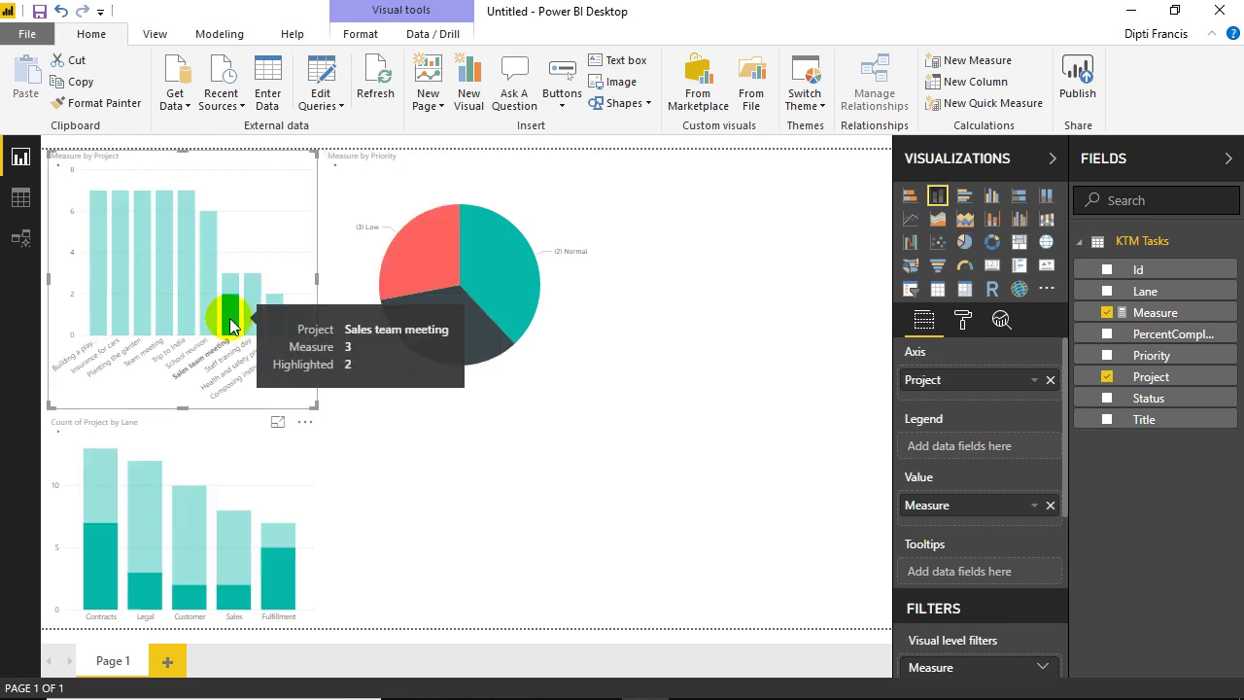
left_click(229, 318)
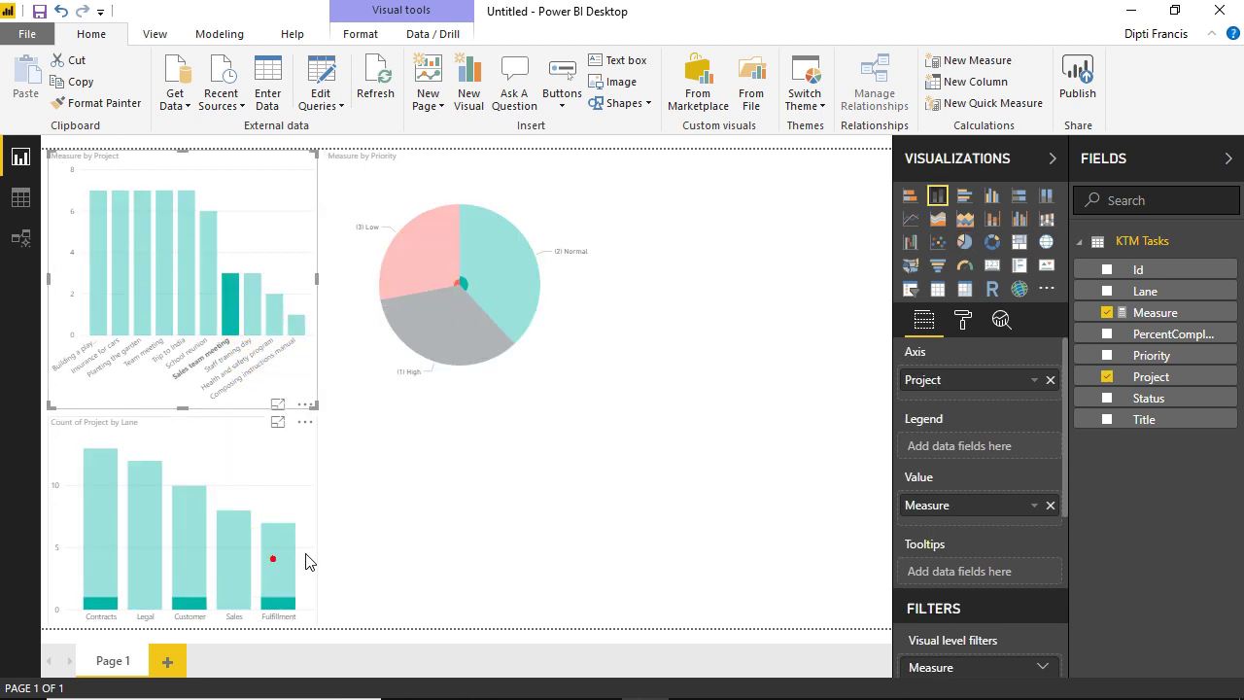
left_click(310, 453)
left_click(549, 442)
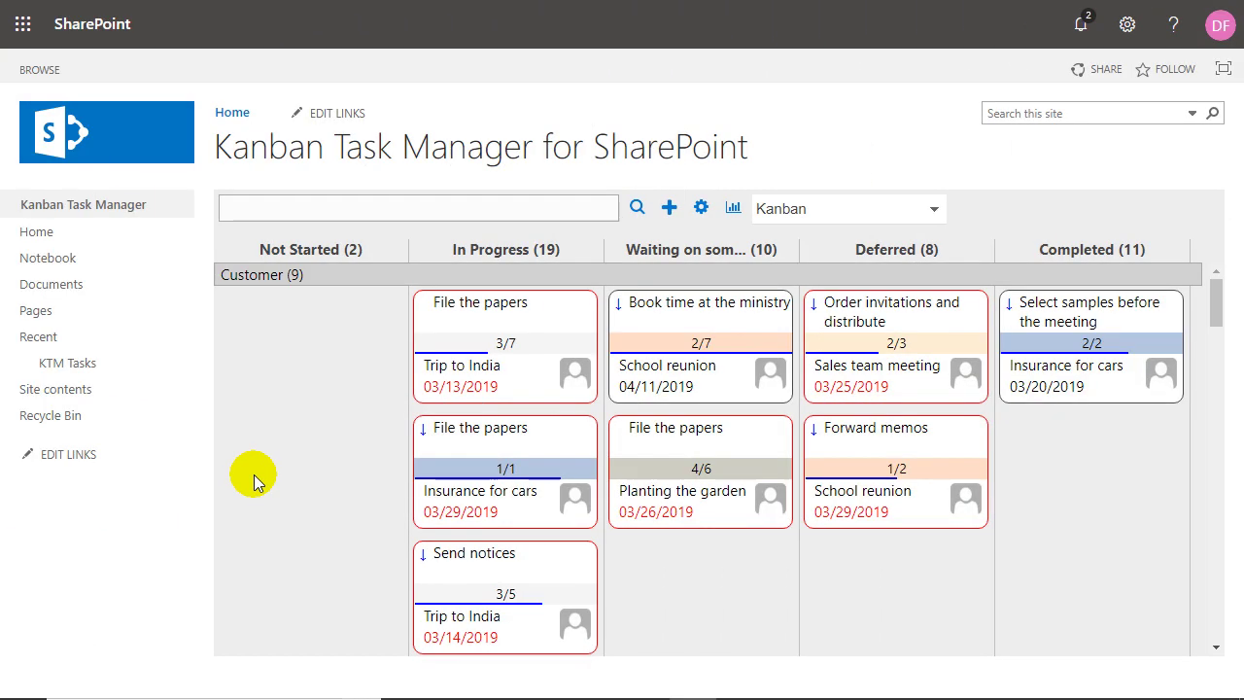
Open Site contents from the SharePoint settings gear menu.
left_click(1127, 24)
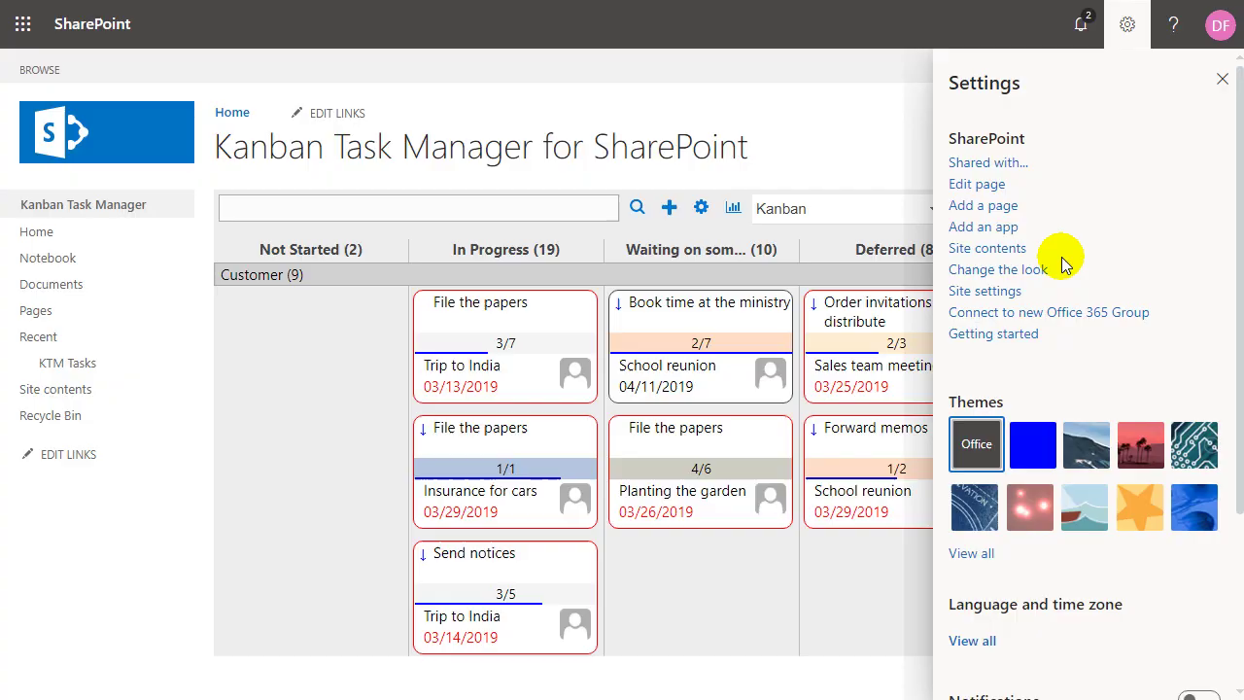
left_click(1001, 251)
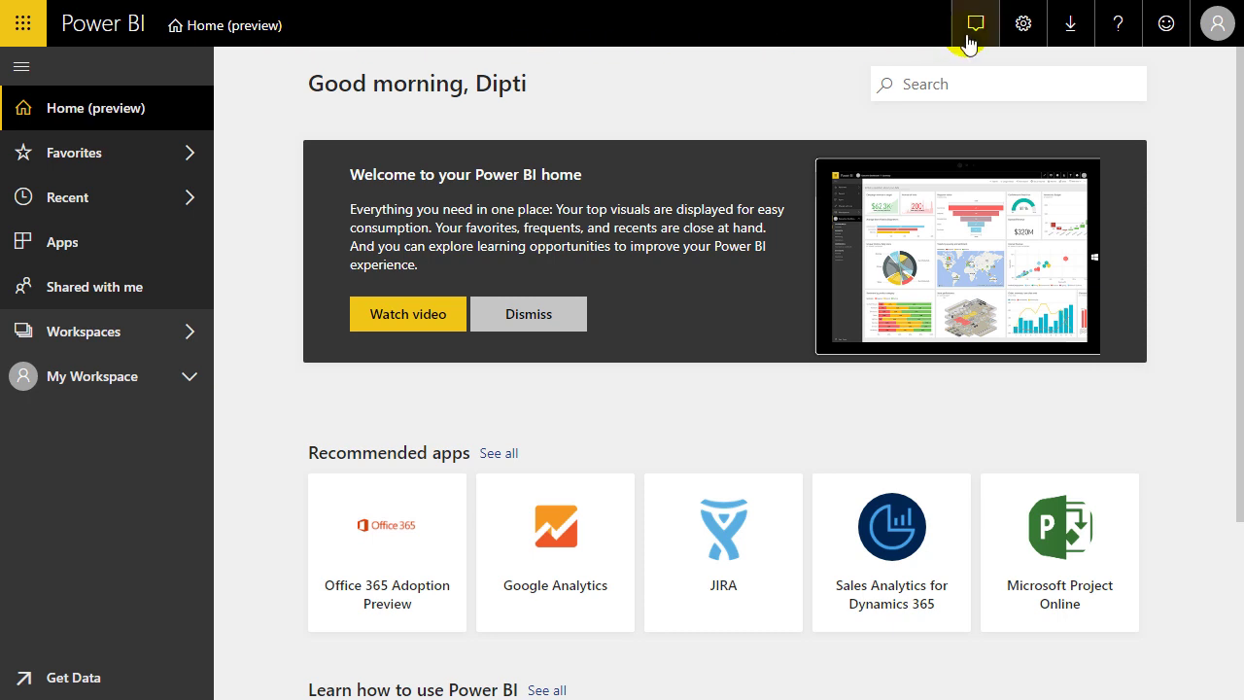
Open the Power BI service download menu to get PBIDesktop_x64.msi.
left_click(1077, 43)
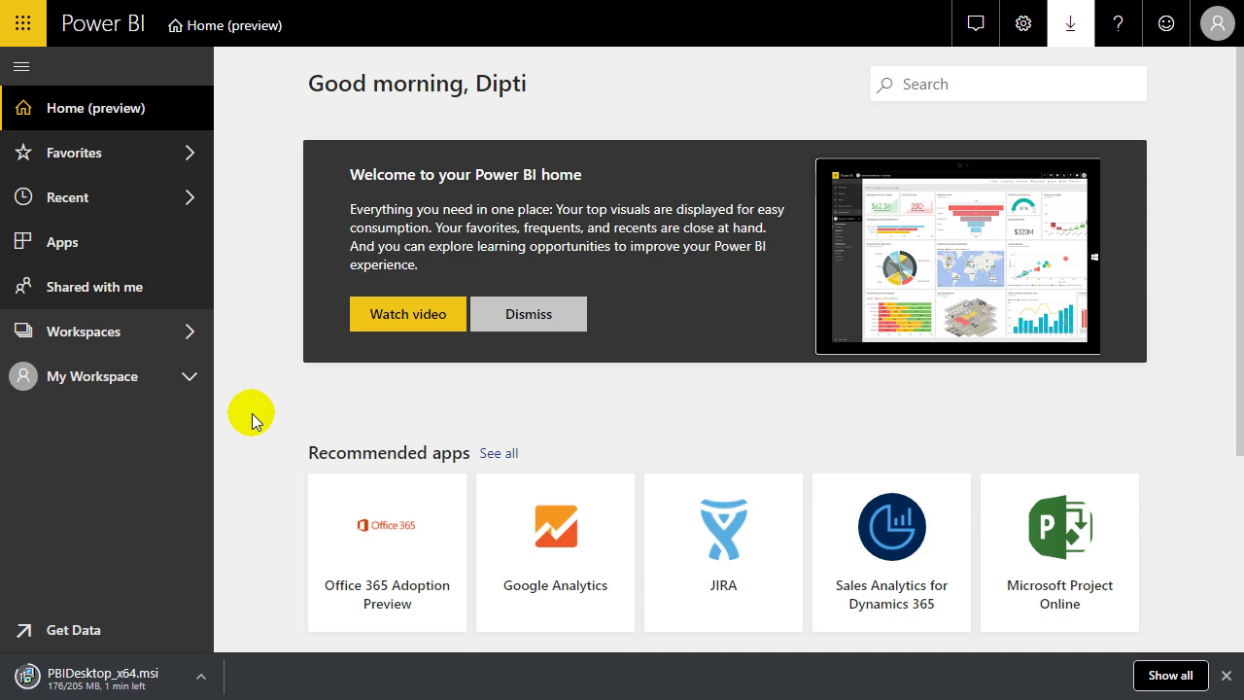
Run PBIDesktop_x64.msi, accept the license terms and install to the default folder.
left_click(117, 682)
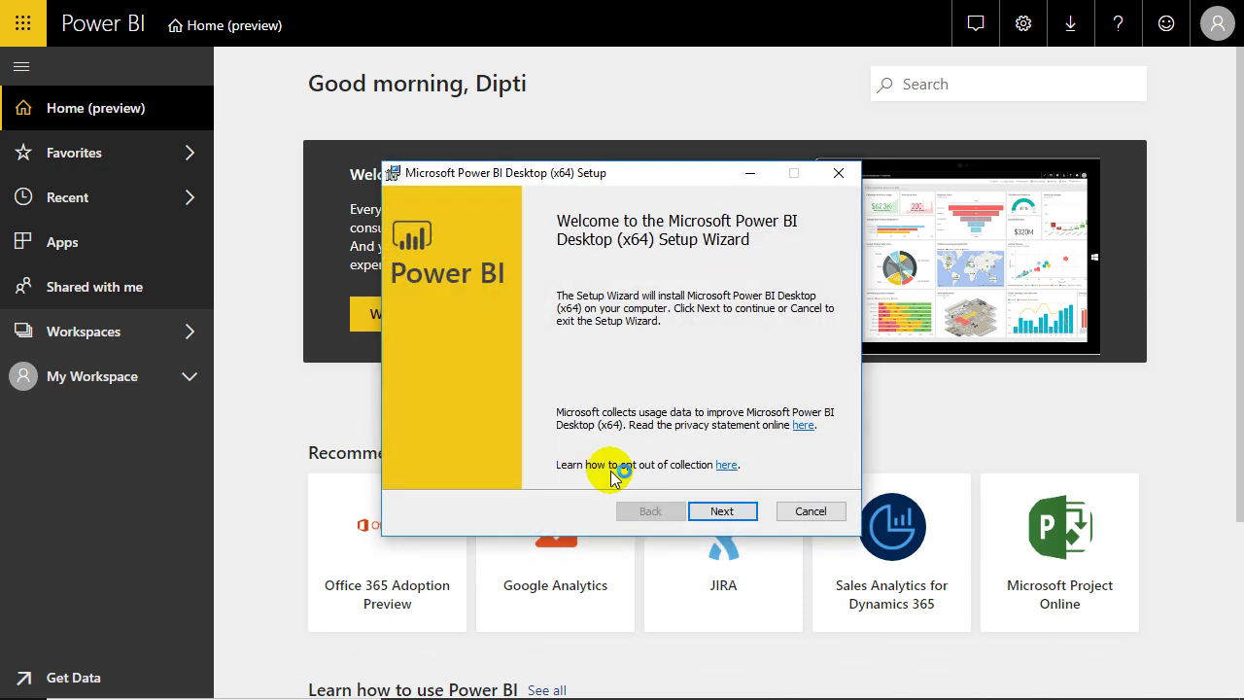
left_click(746, 514)
left_click(413, 466)
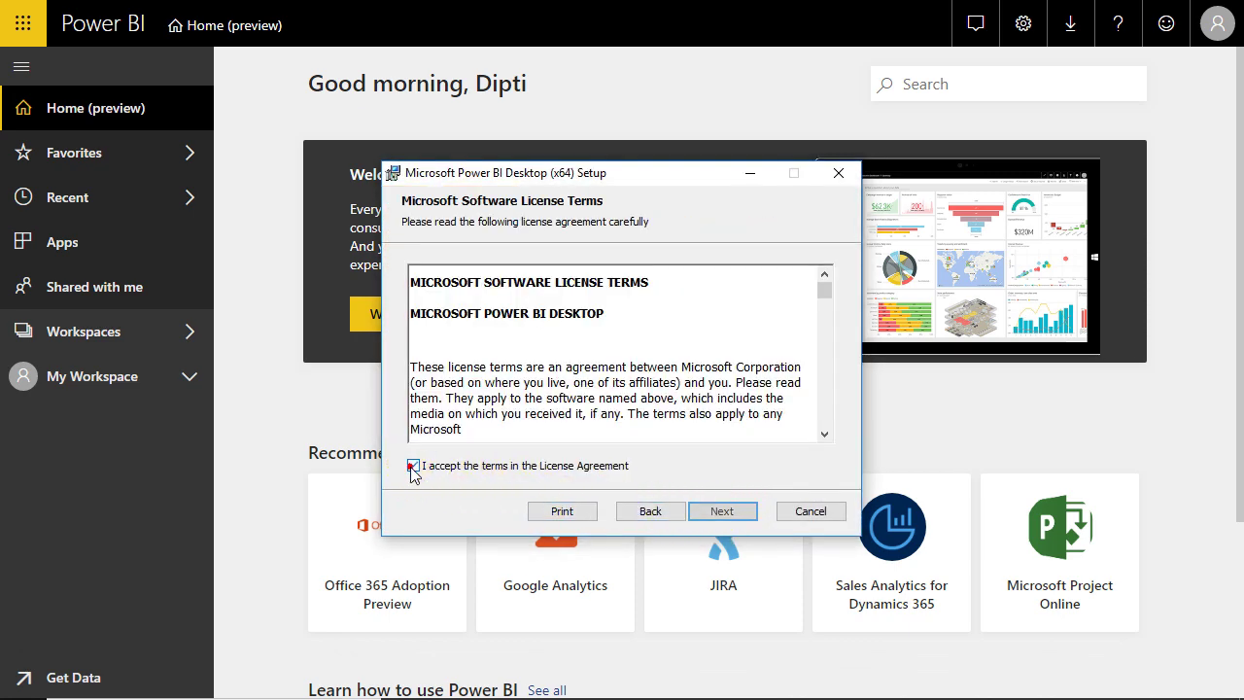
left_click(743, 509)
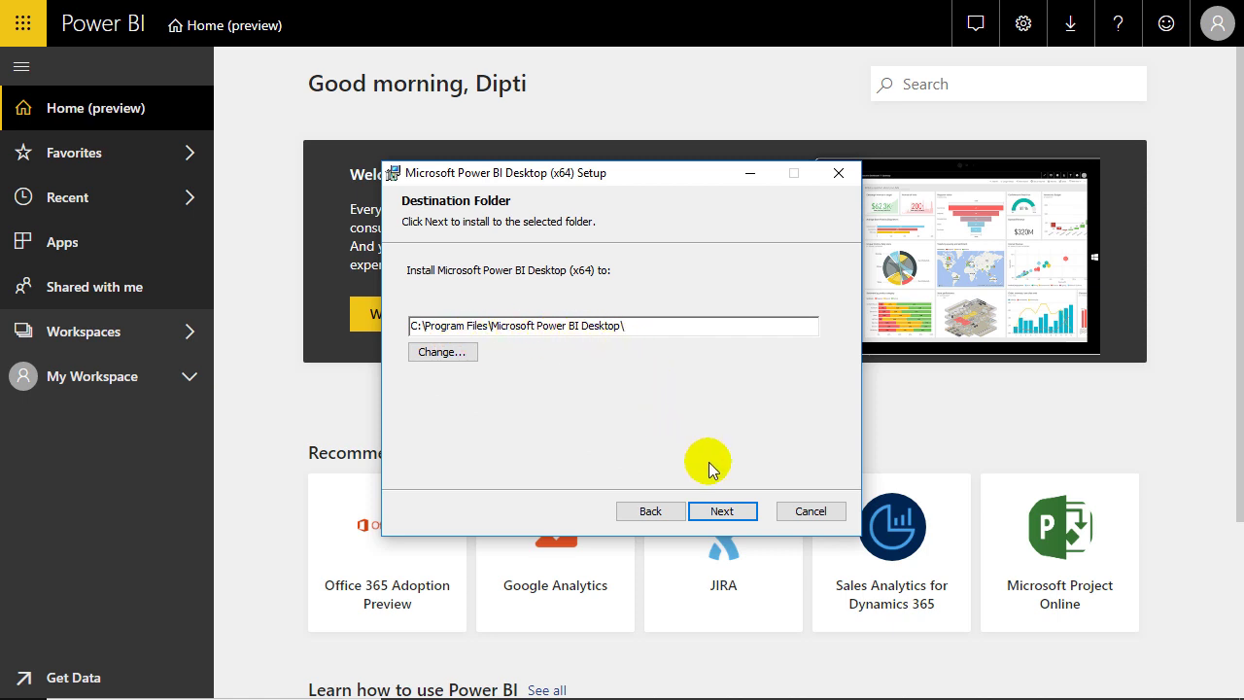
left_click(755, 520)
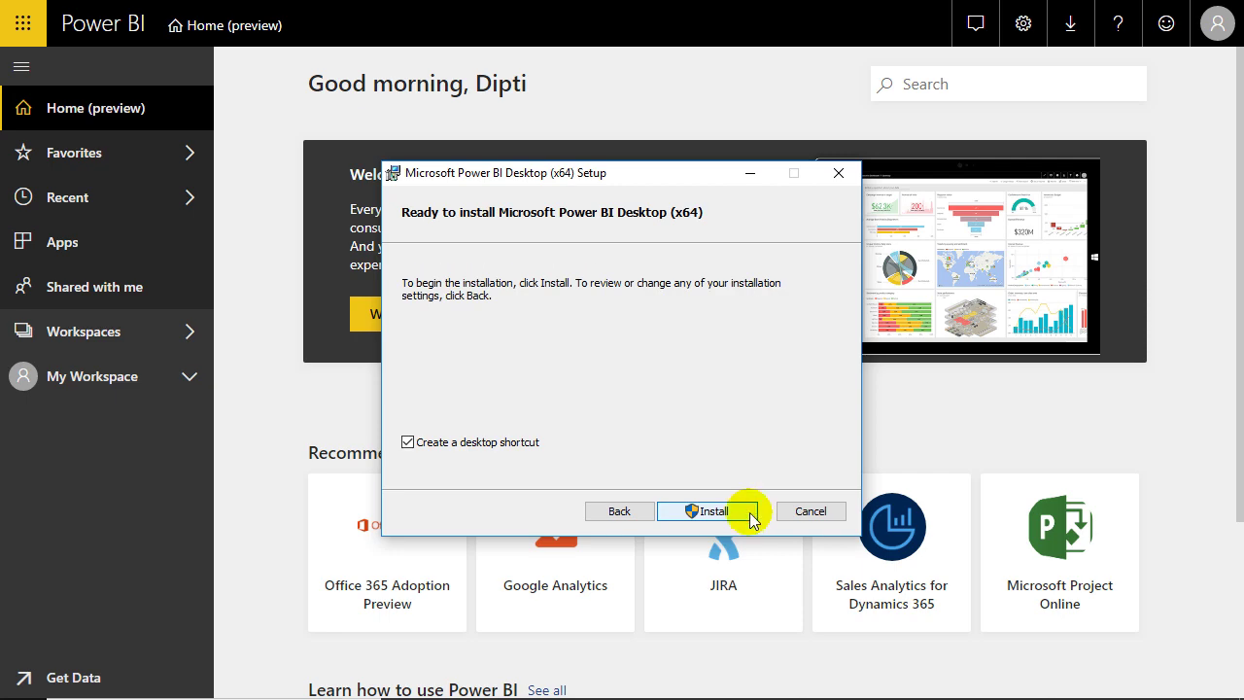
left_click(751, 517)
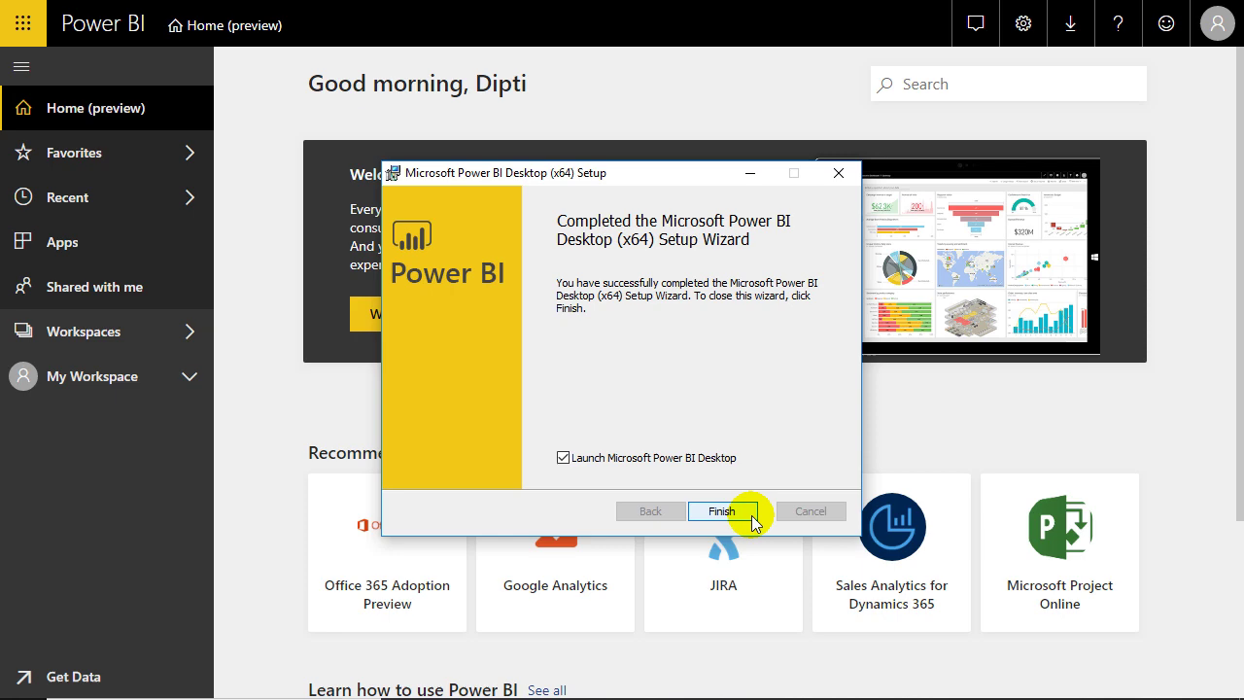
left_click(743, 511)
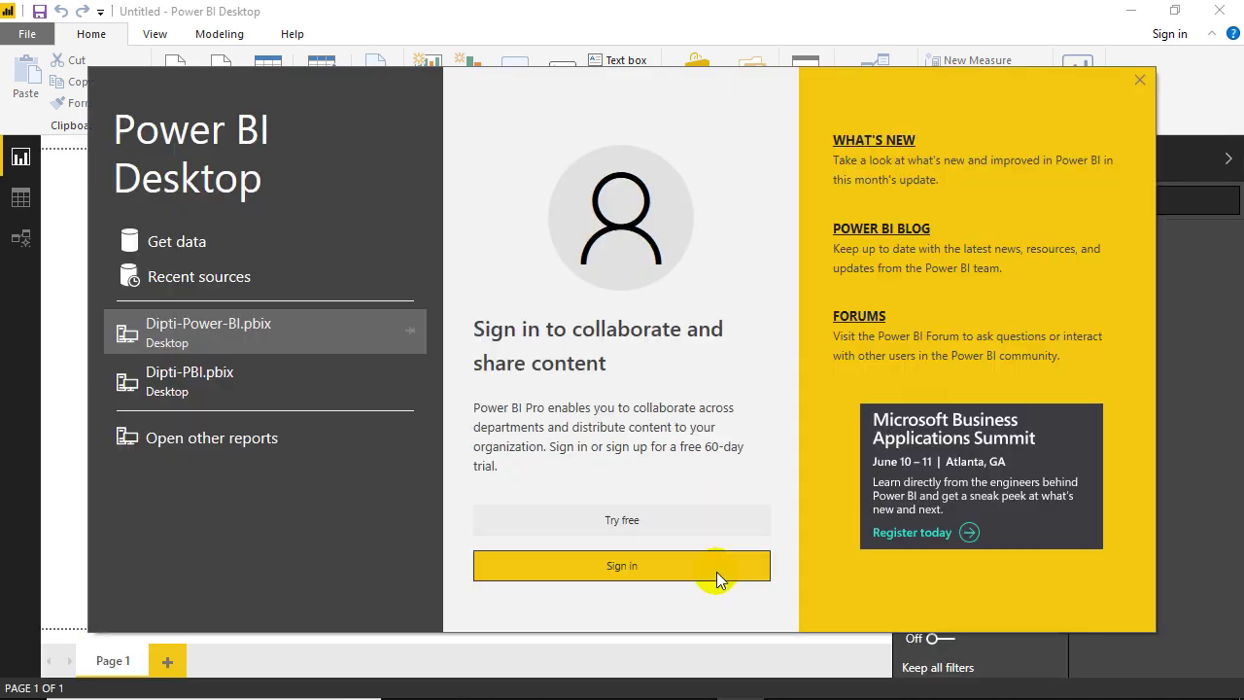
left_click(716, 568)
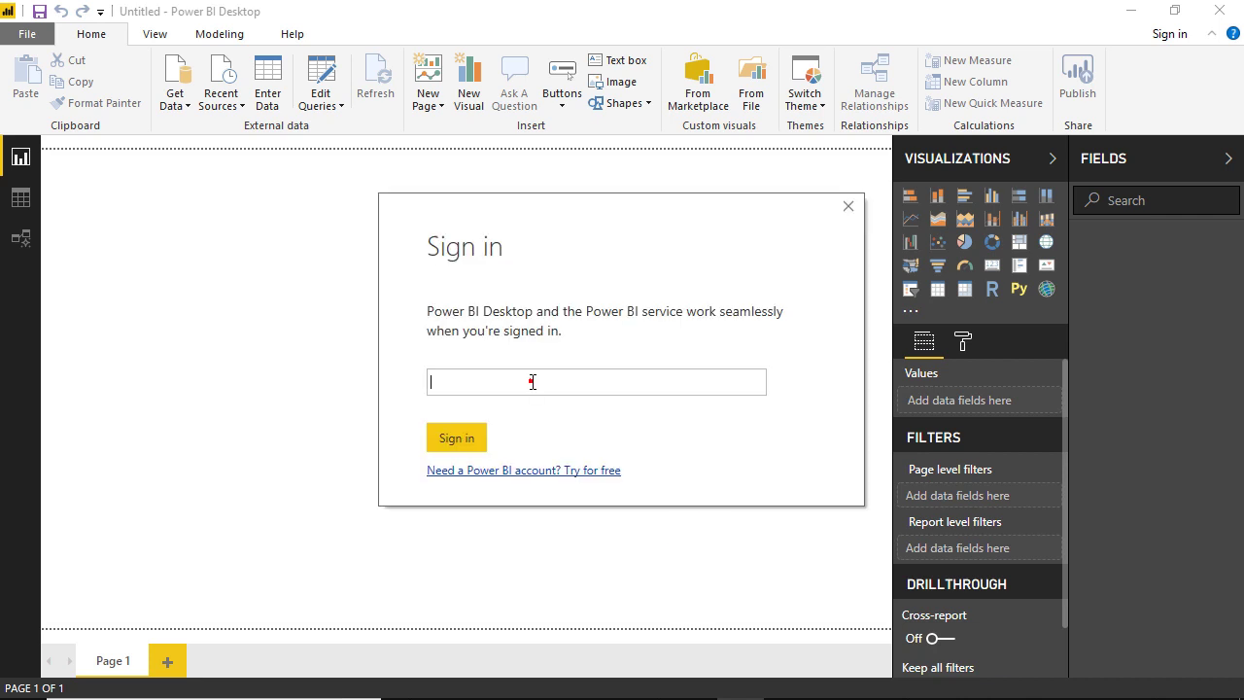
left_click(478, 437)
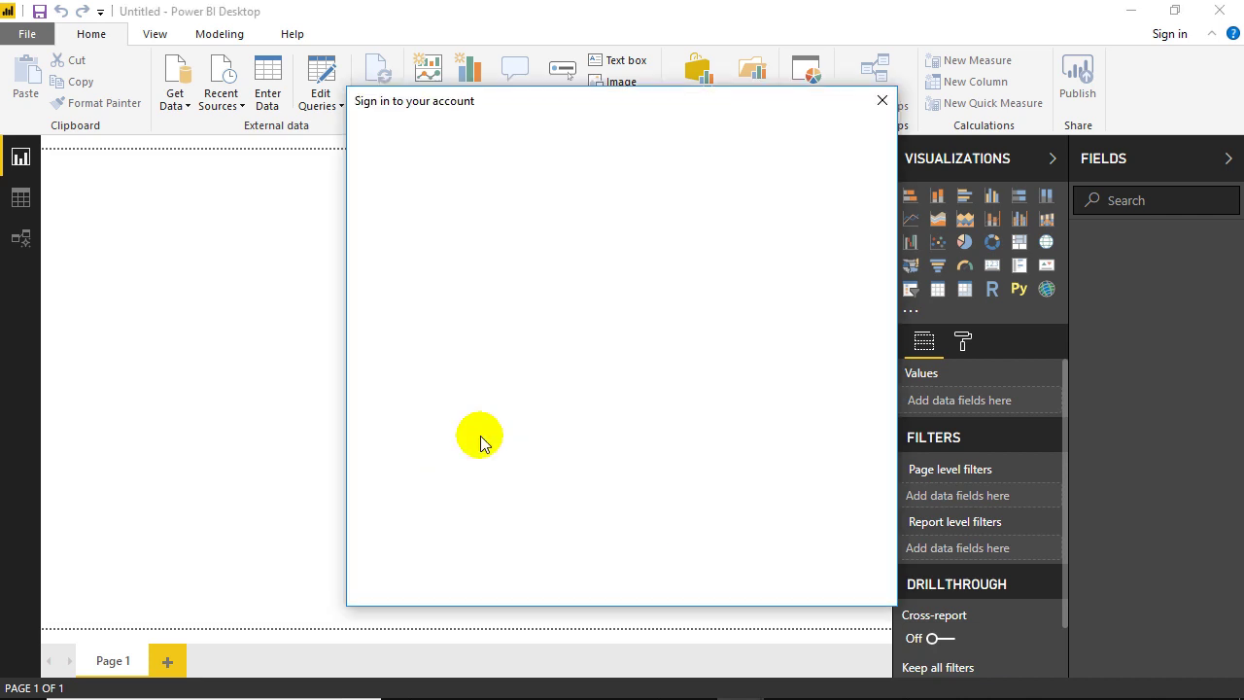
left_click(577, 277)
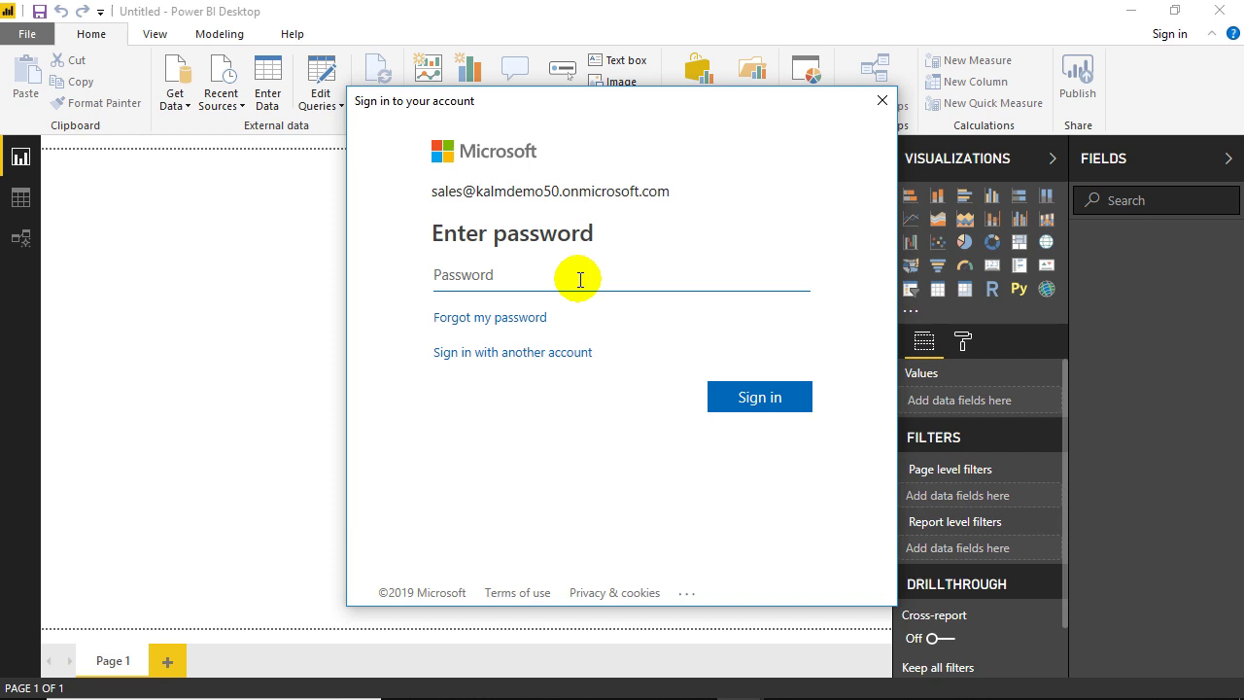
type("********")
left_click(787, 398)
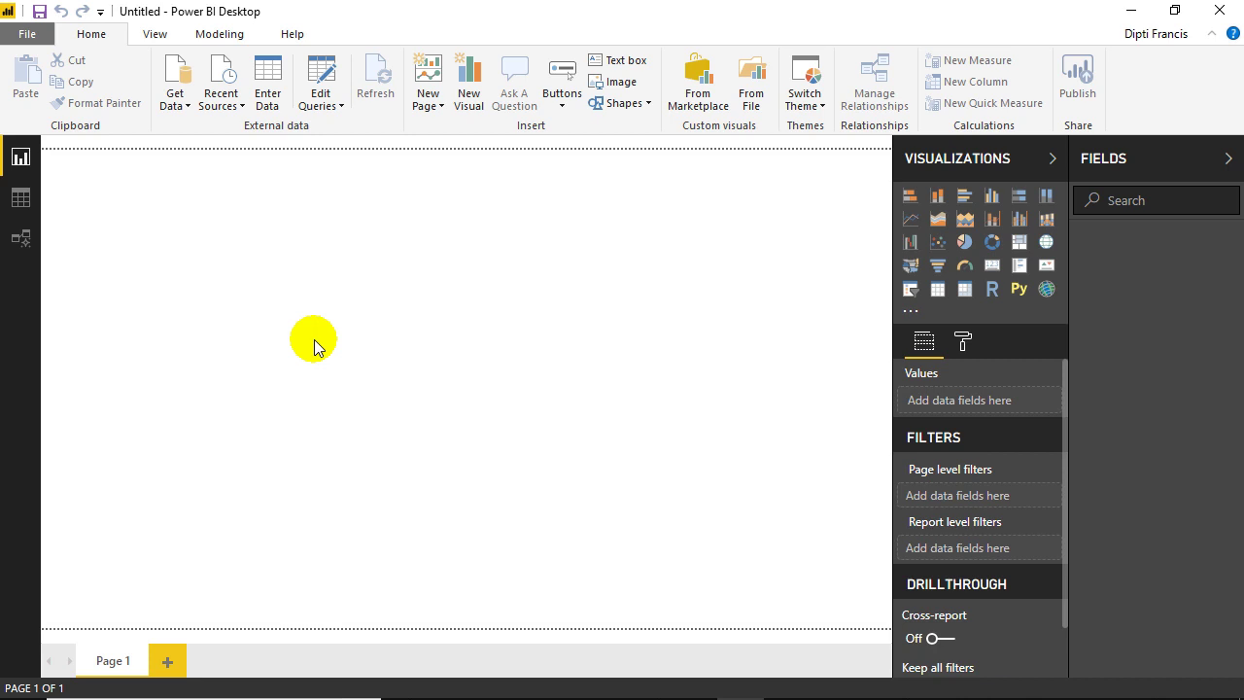
Choose SharePoint Online List from the Online Services category of Get Data.
left_click(173, 76)
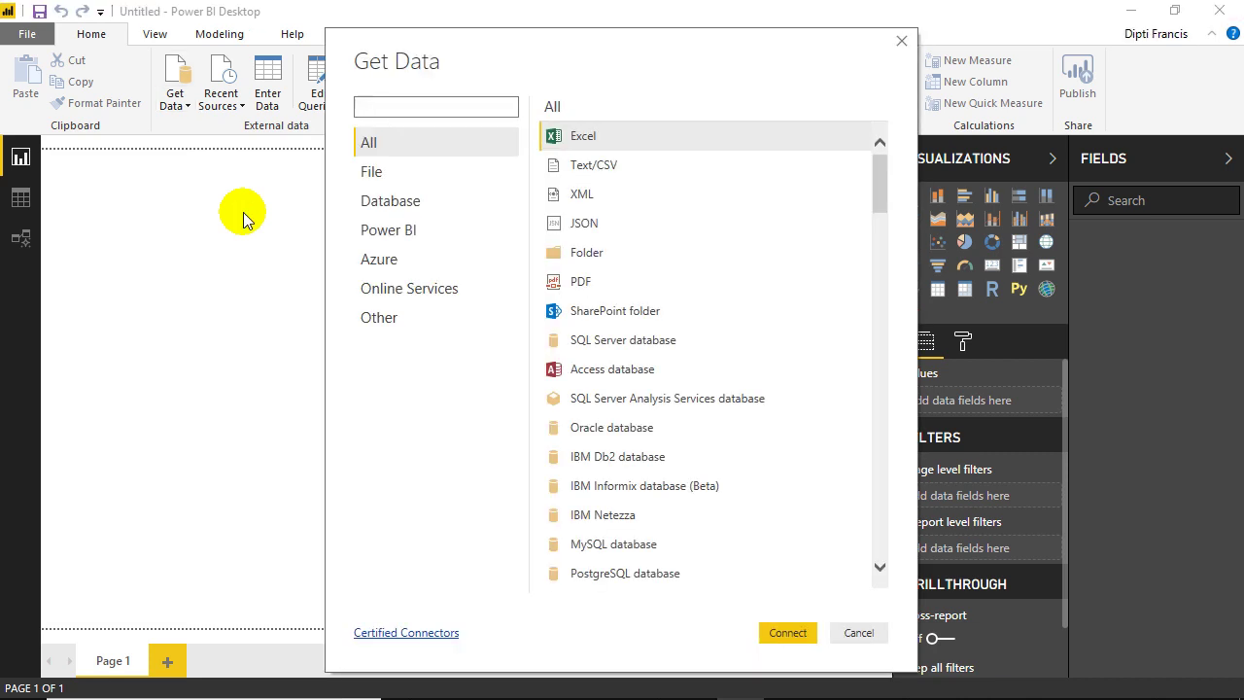
left_click(460, 294)
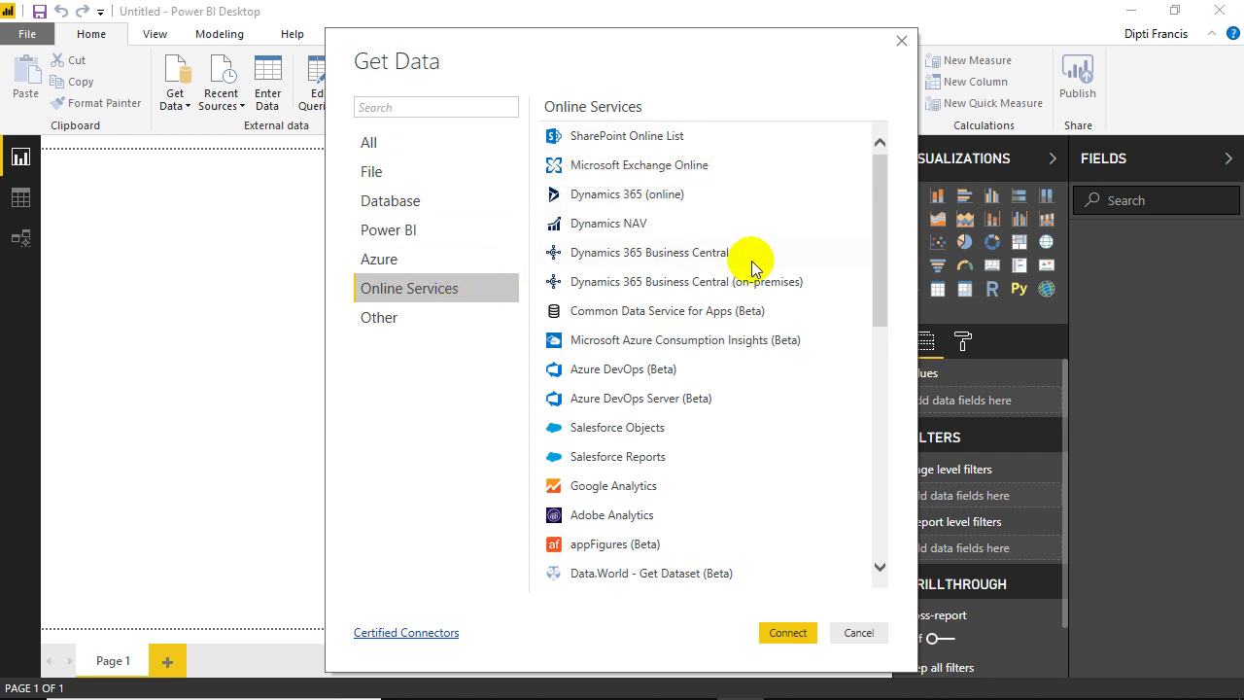
scroll(749, 428, "down", 2)
scroll(748, 456, "down", 3)
scroll(745, 471, "down", 1)
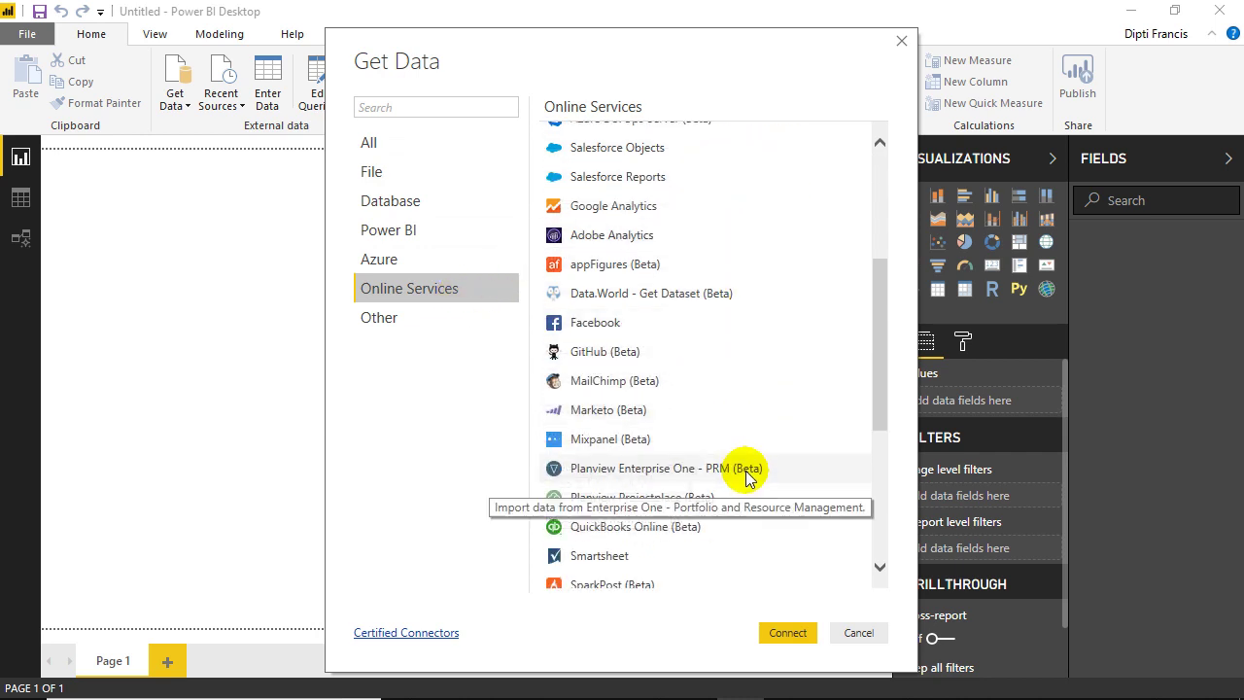
scroll(747, 456, "up", 1)
scroll(747, 447, "up", 3)
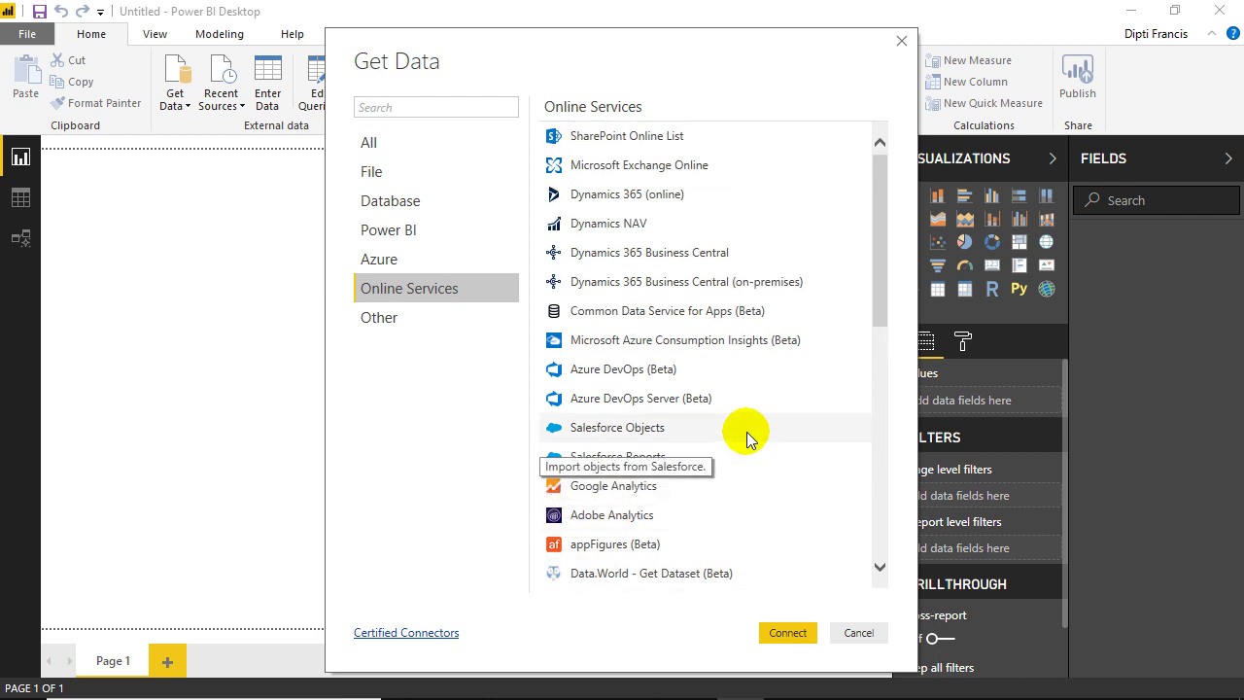
left_click(722, 139)
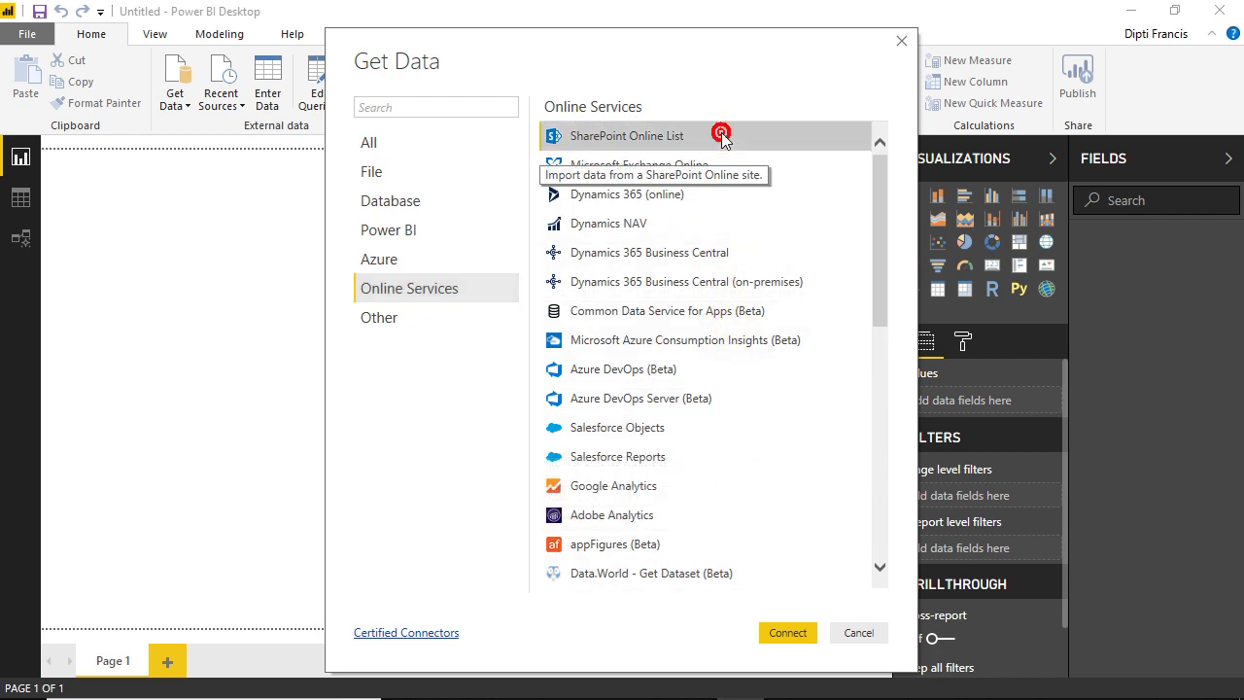
Paste the ktm site address copied from Chrome as the SharePoint Site URL.
left_click(790, 637)
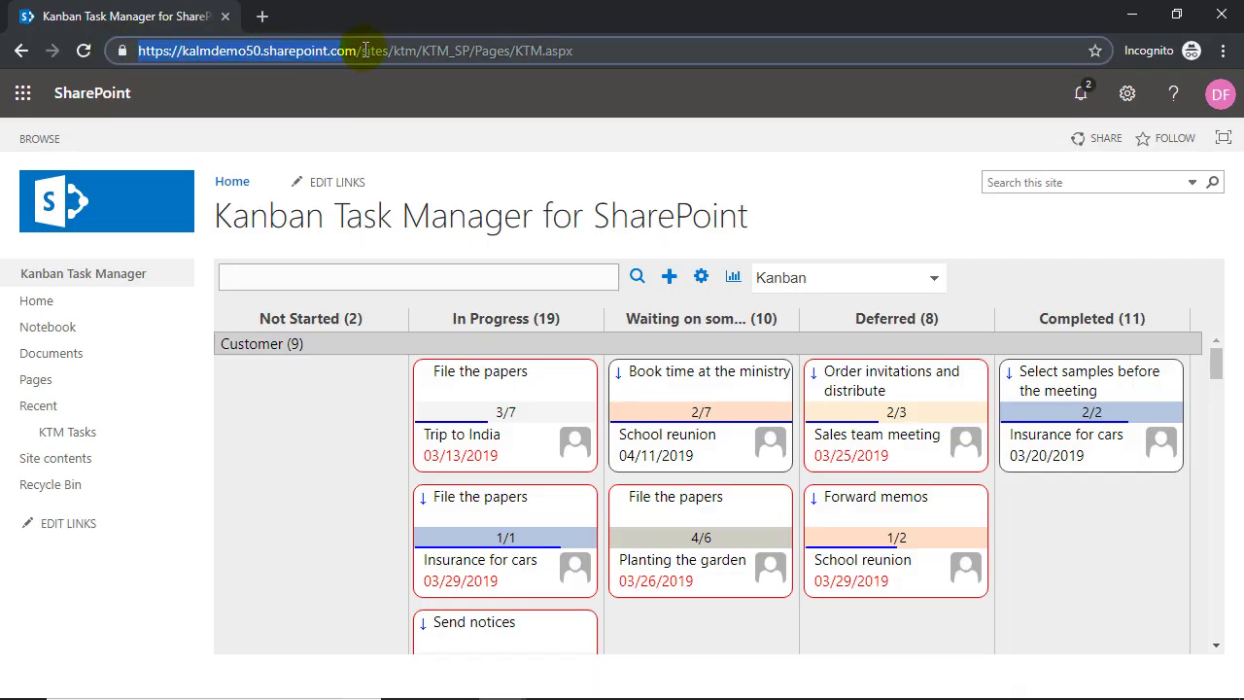
left_click_drag(138, 50, 420, 51)
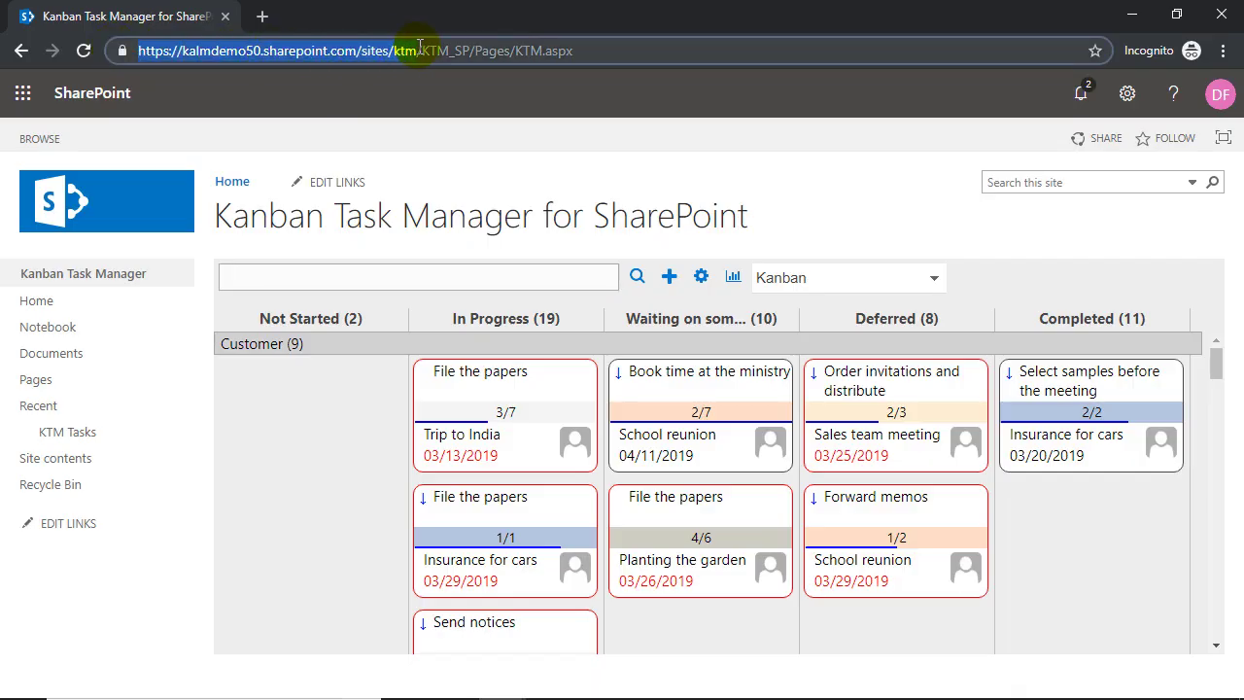
right_click(406, 55)
left_click(447, 162)
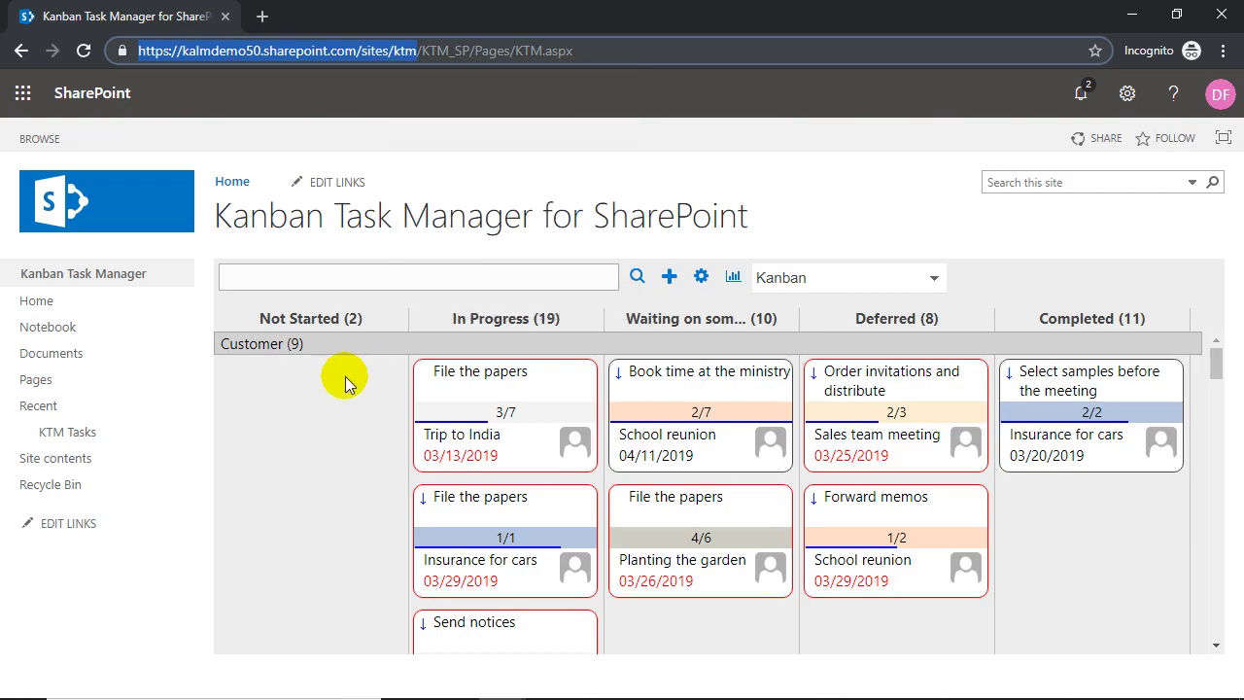
key("alt+Tab")
right_click(367, 333)
left_click(453, 420)
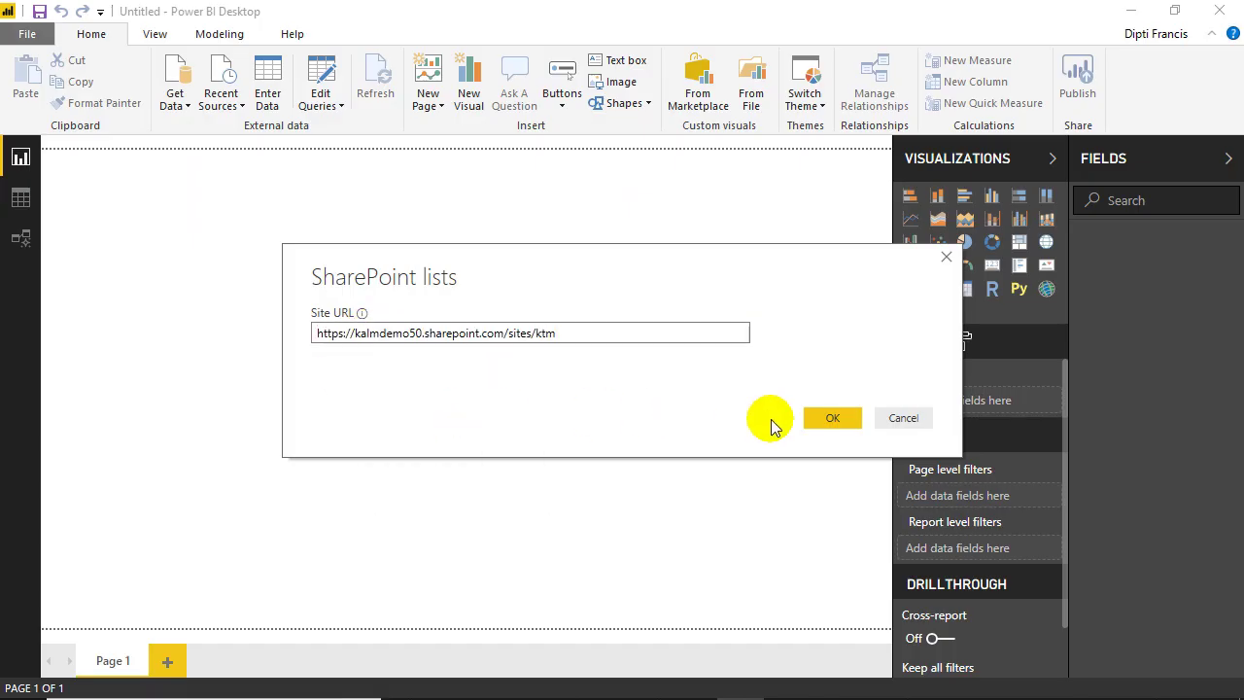
left_click(841, 432)
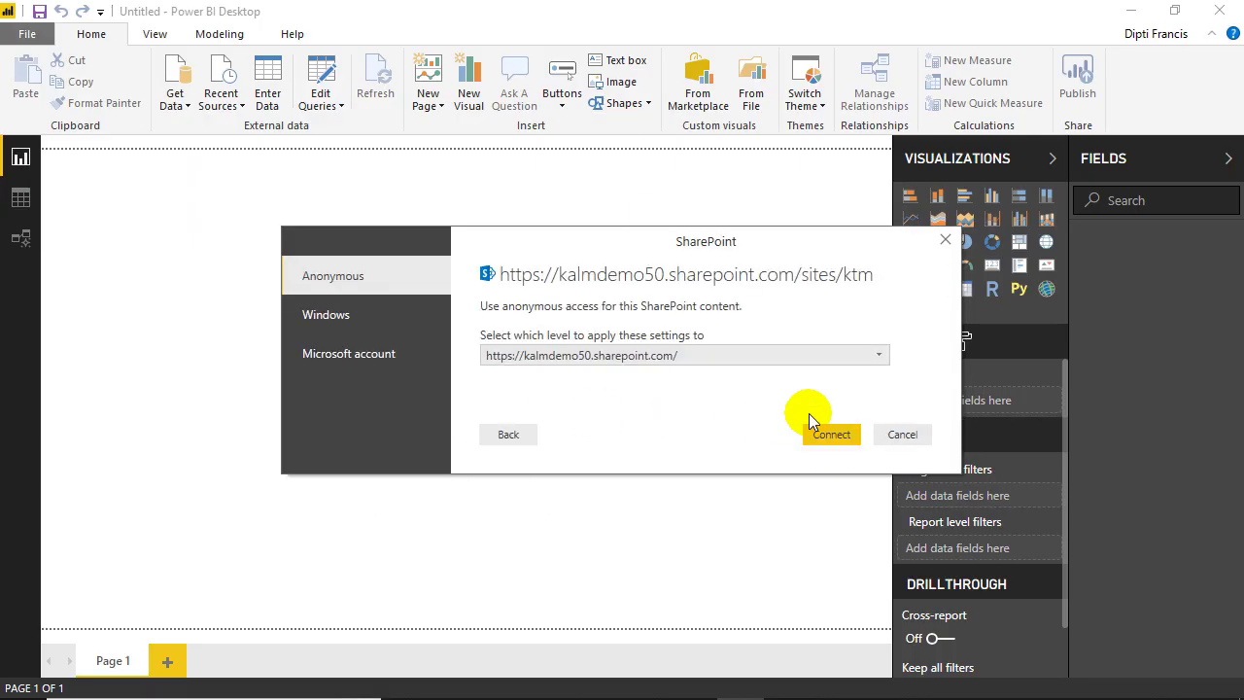
left_click(399, 352)
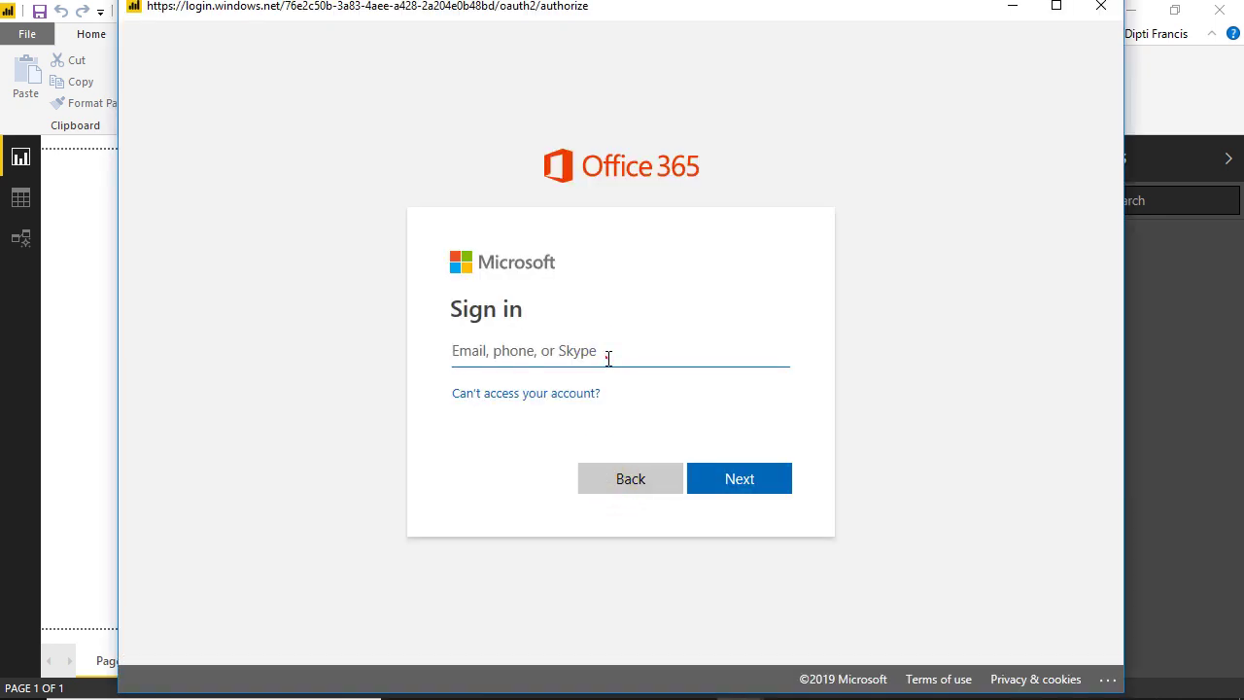
left_click(606, 353)
left_click(702, 477)
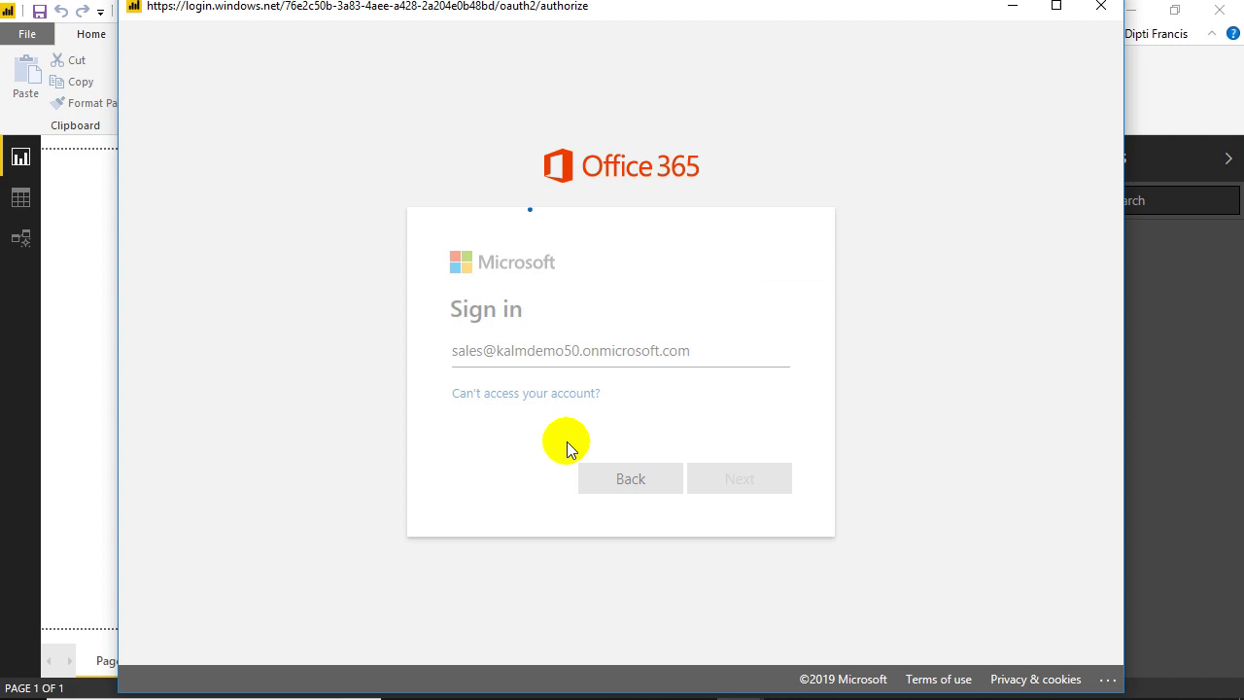
left_click(581, 385)
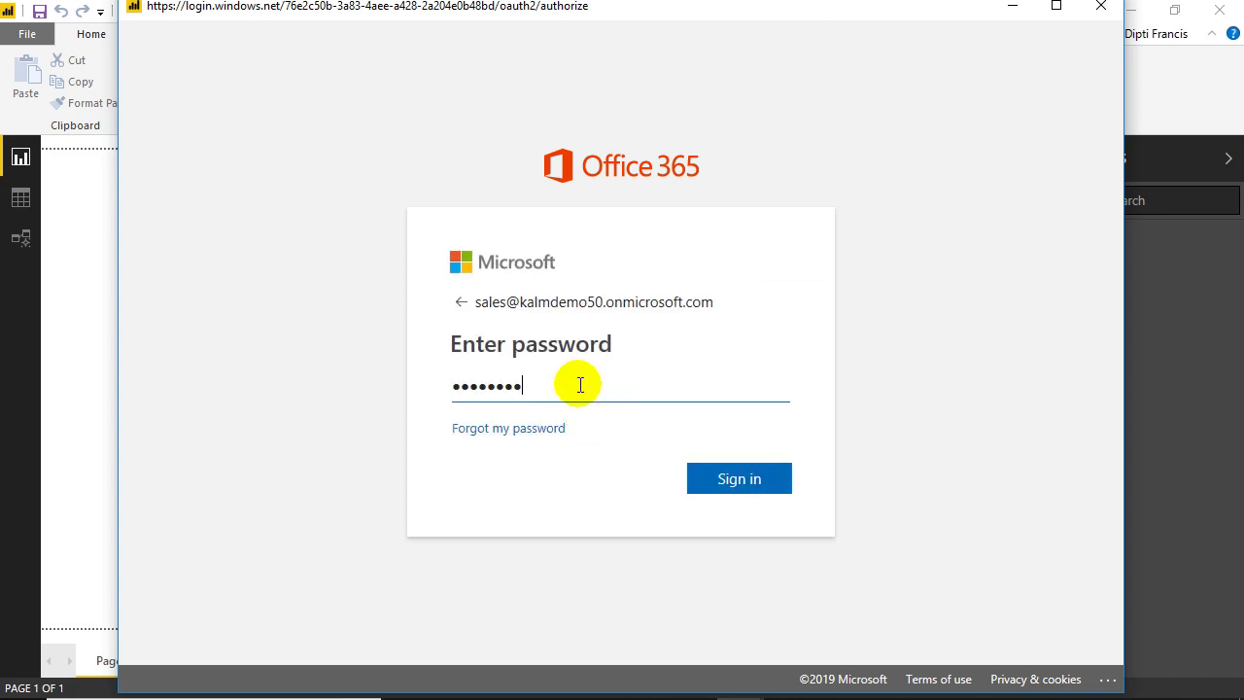
left_click(755, 477)
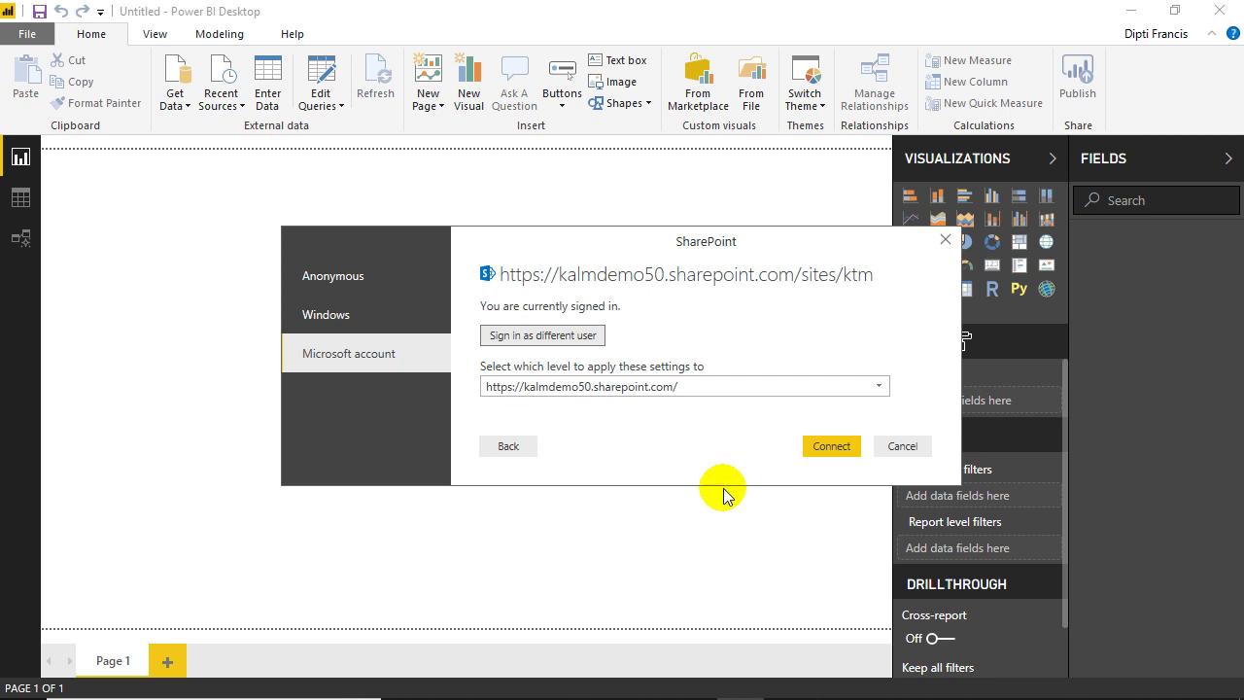
Connect to the site, select the KTM Tasks list in the Navigator and load it.
left_click(831, 447)
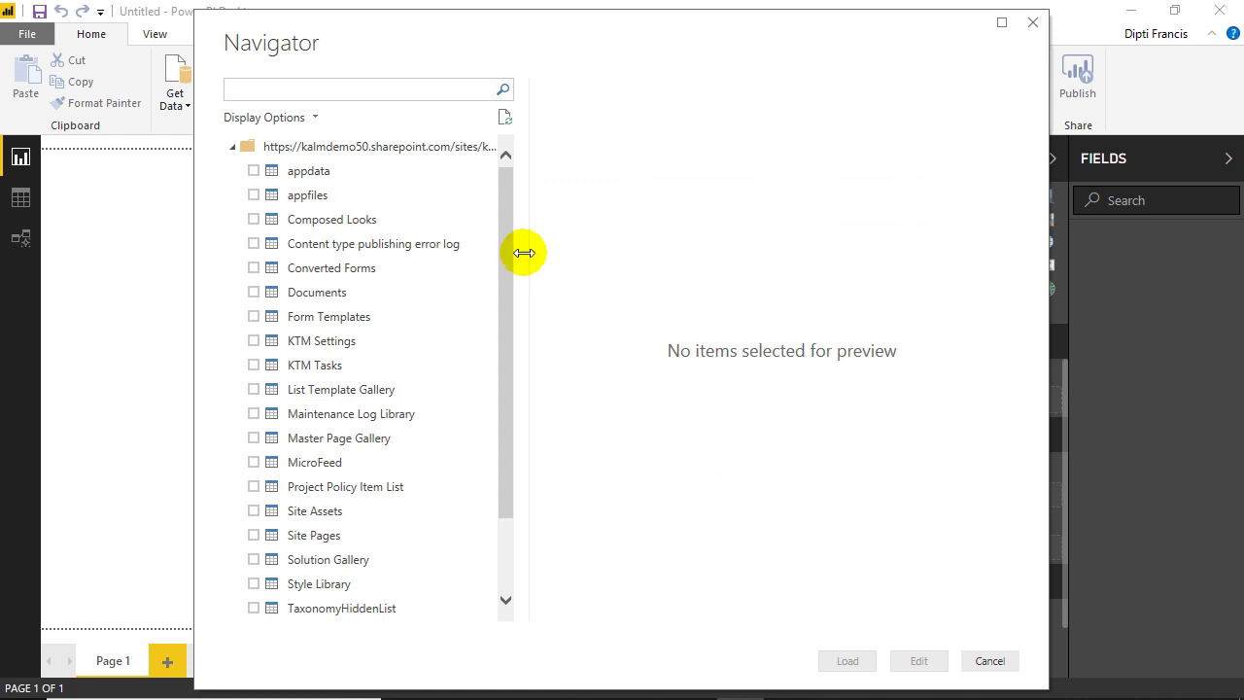
scroll(401, 548, "down", 1)
scroll(401, 547, "up", 1)
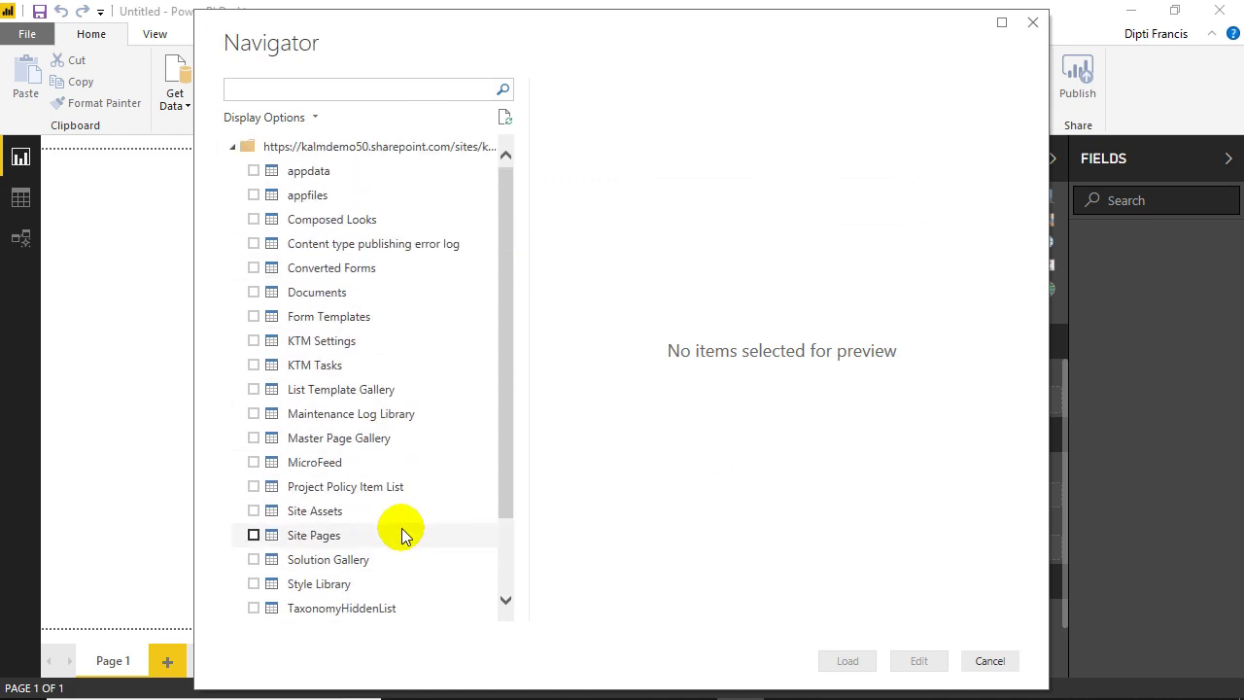
left_click(254, 364)
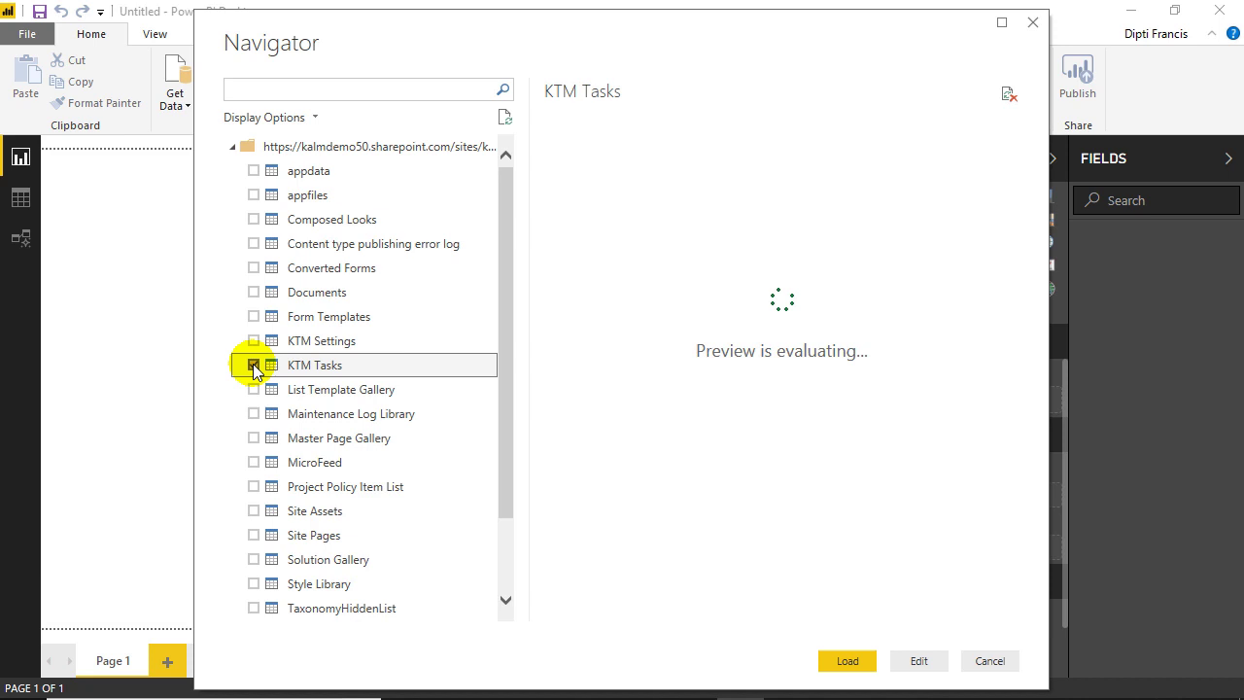
left_click(850, 660)
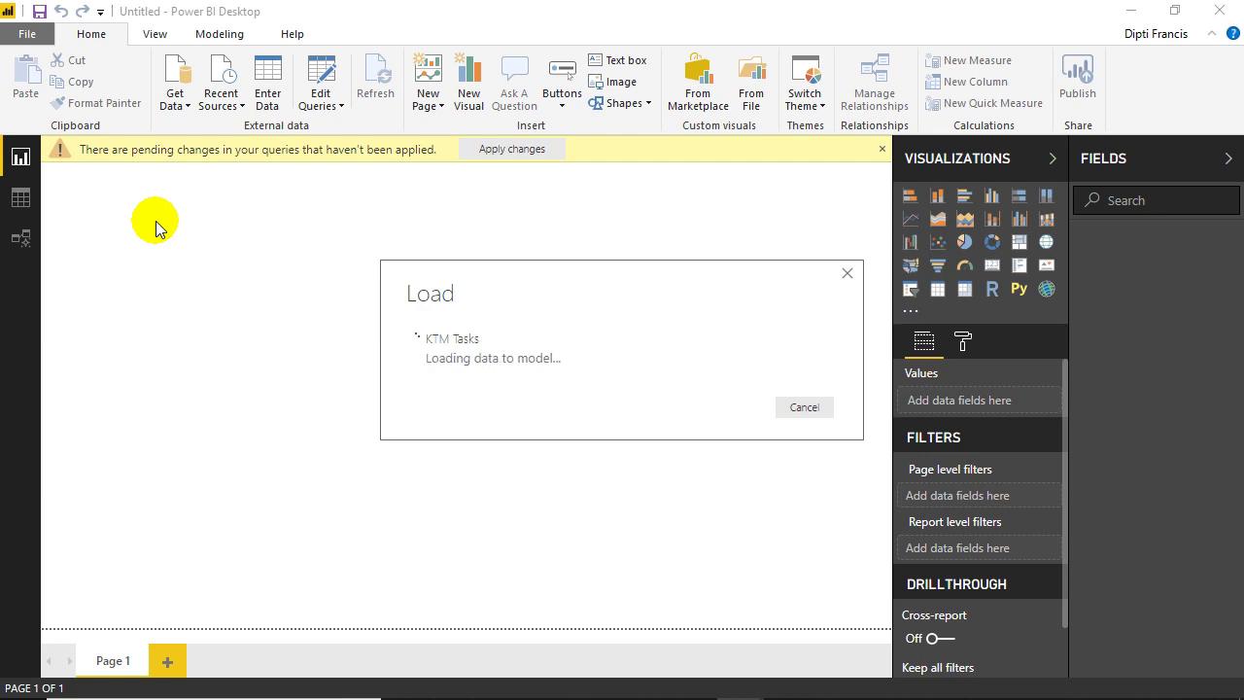
Open the query editor and select FileSystemObjectType, ServerRedirectedEmbedUri/Url and ContentTypeId.
left_click(21, 198)
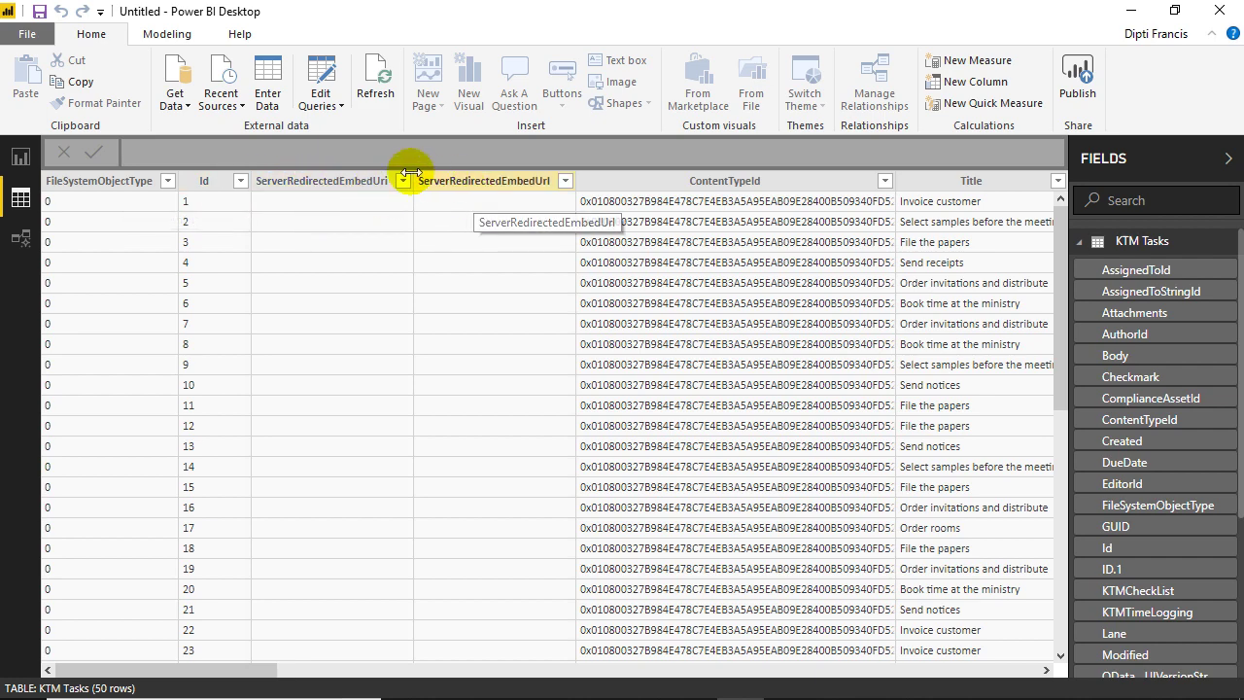
left_click(321, 82)
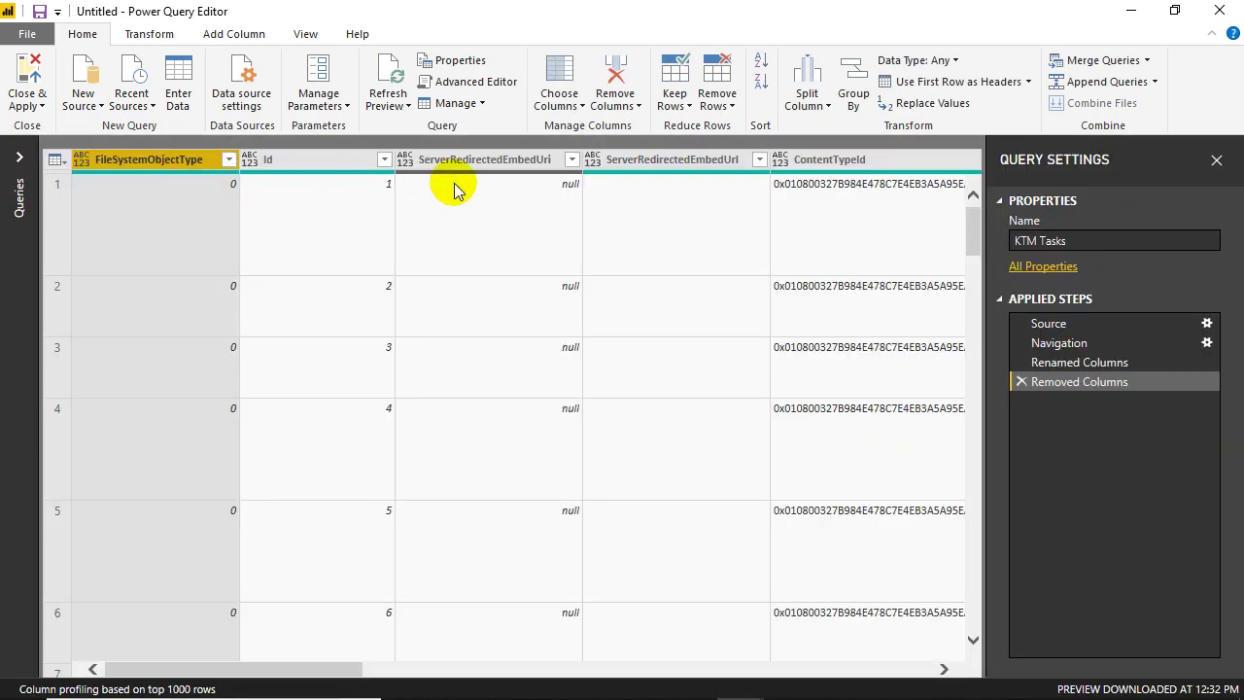
left_click(491, 158, "ctrl")
left_click(621, 160, "ctrl")
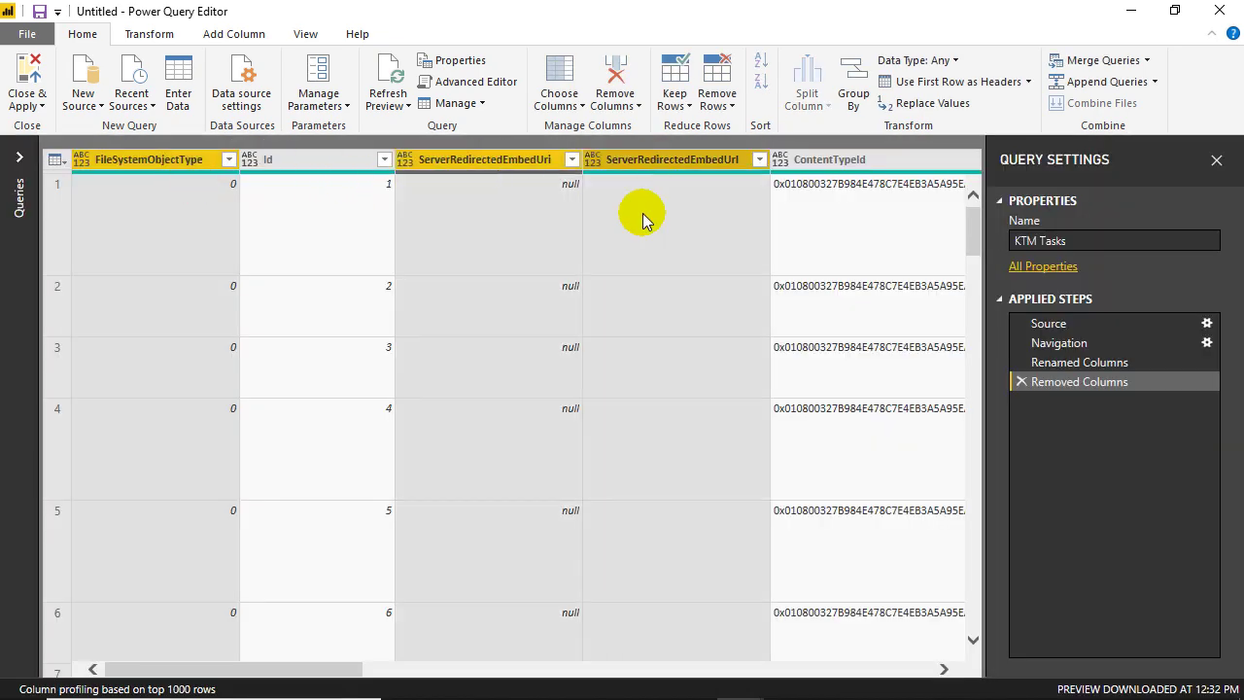
left_click(860, 159, "ctrl")
mouse_move(278, 668)
left_mouse_down()
mouse_move(430, 683)
mouse_move(801, 669)
left_mouse_up()
Add ComplianceAssetId, PredecessorsId, Body and Checkmark, remove all selected columns, and apply.
left_click(334, 159, "ctrl")
left_click(480, 166, "ctrl")
left_click(577, 159, "ctrl")
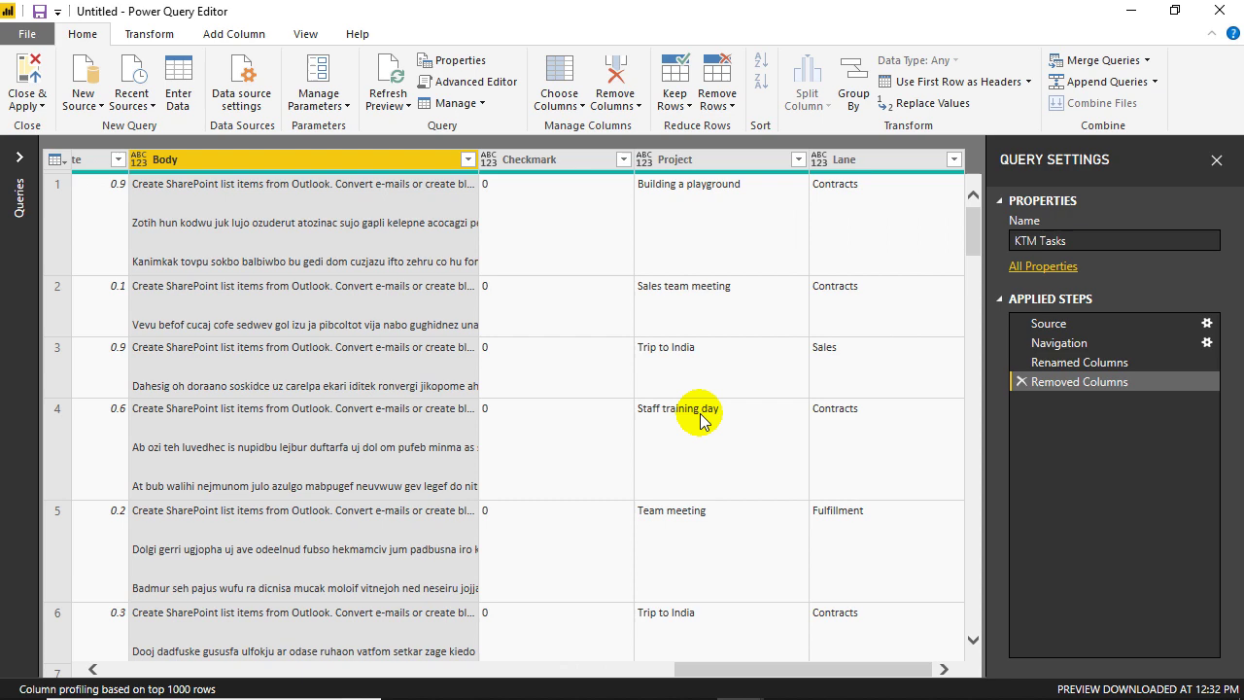
left_click(544, 160, "ctrl")
left_click(630, 78)
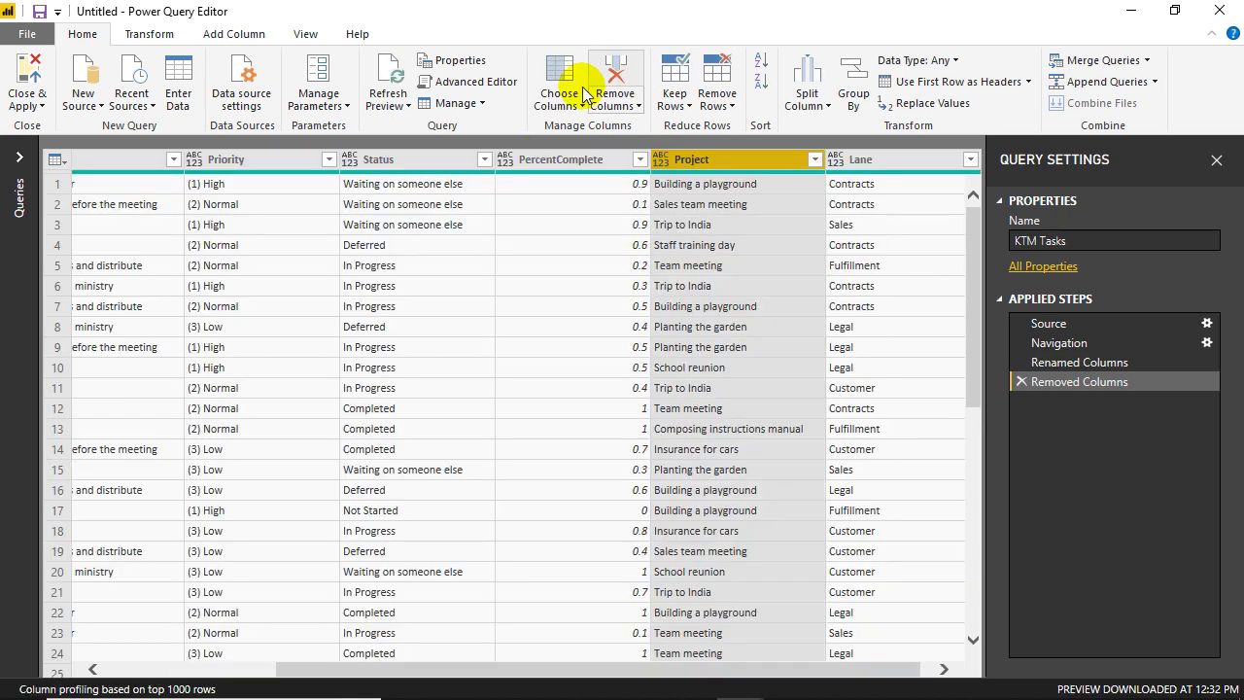
left_click(25, 76)
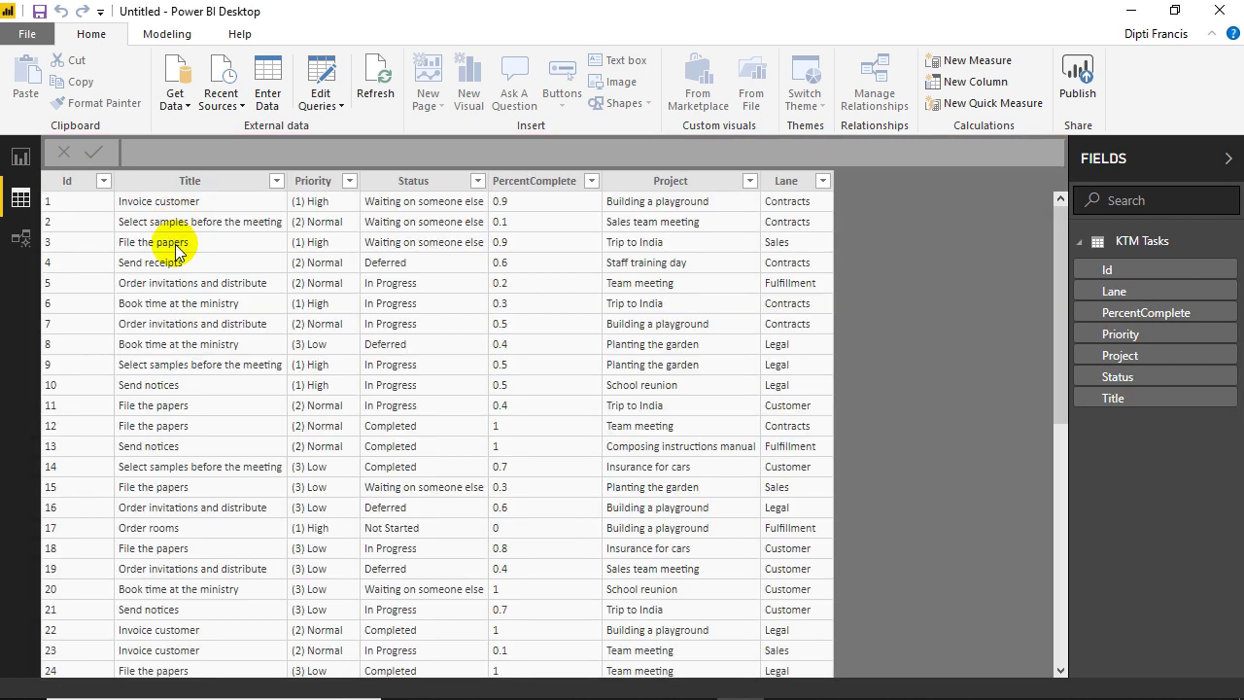
Write Measure = COUNT('KTM Tasks'[Id]) in the formula bar and commit it.
left_click(21, 157)
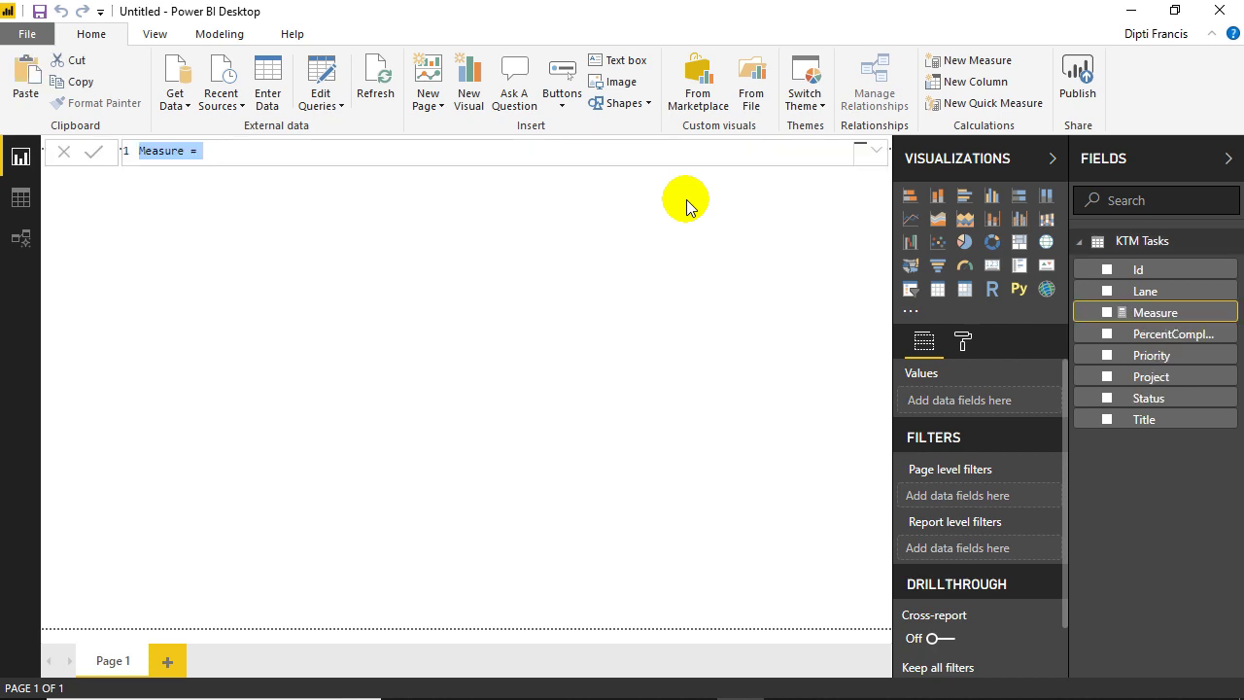
left_click(240, 153)
type("T ")
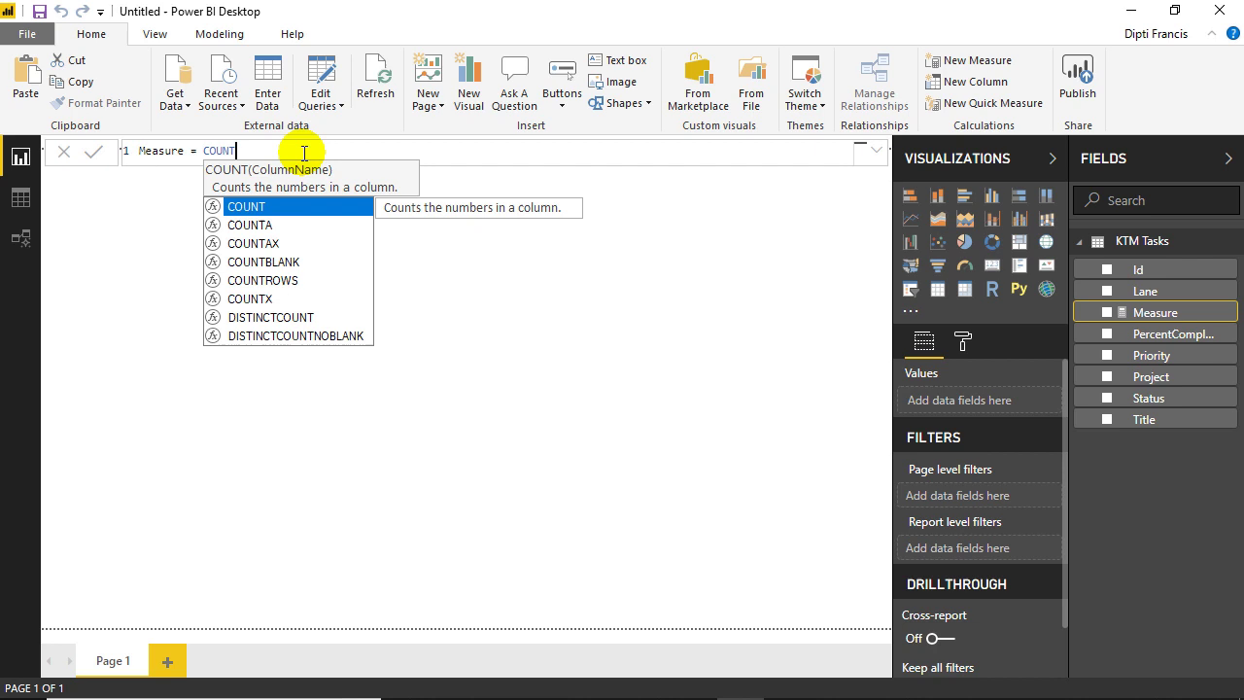
type("('")
type("KTM Tasks")
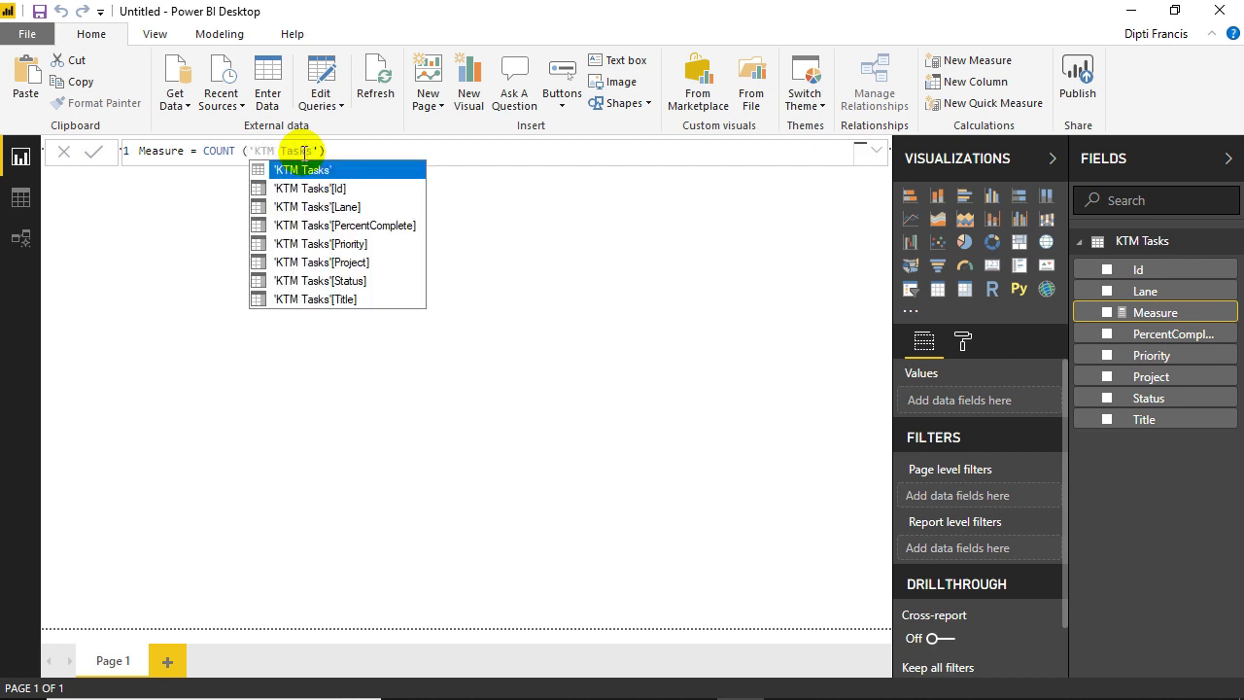
key("Tab")
type("[")
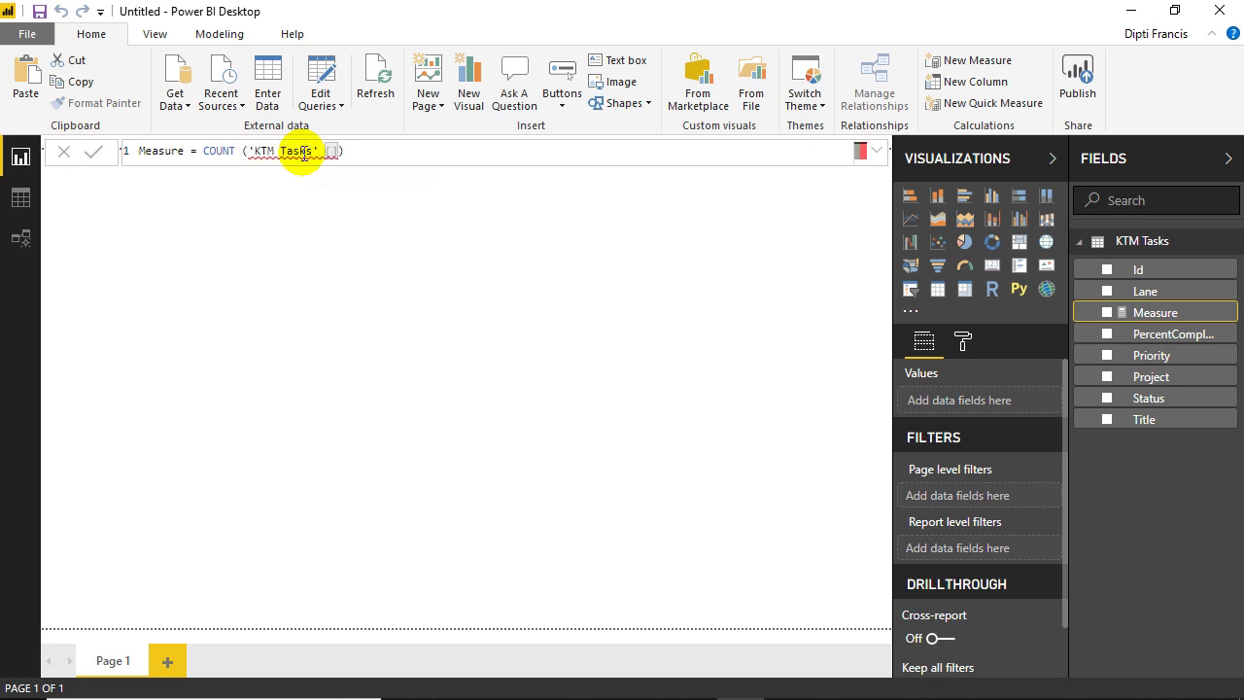
type("Id")
key("Tab")
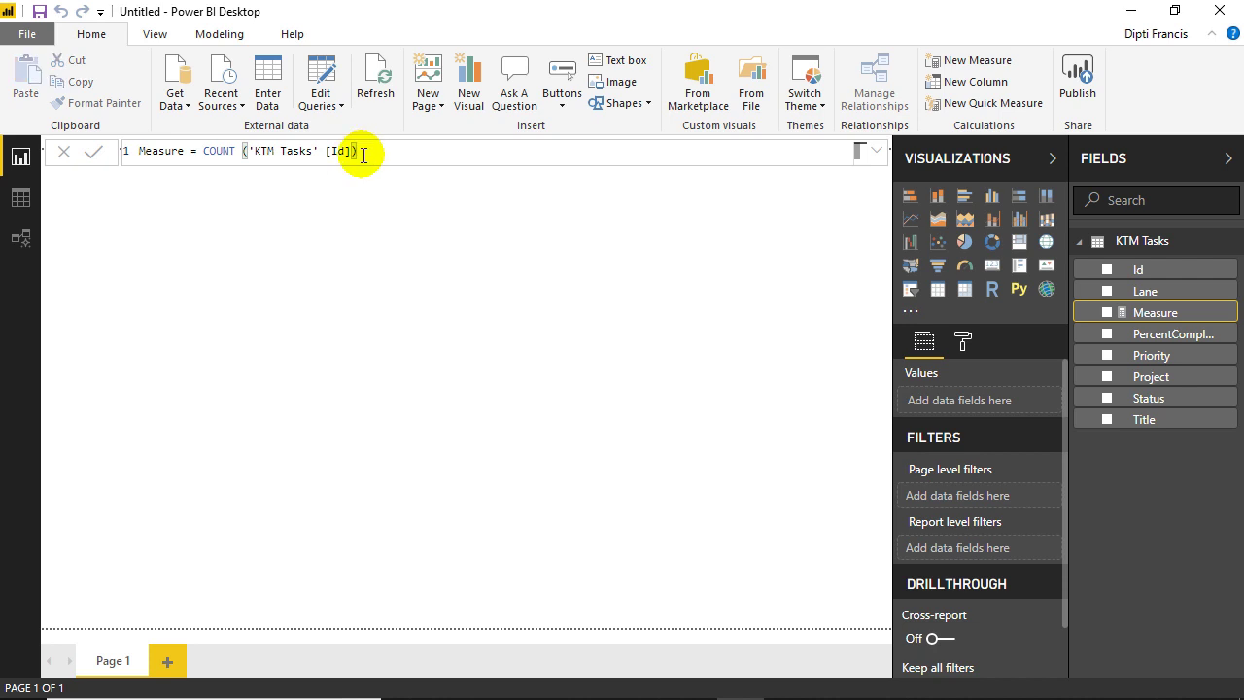
key("Return")
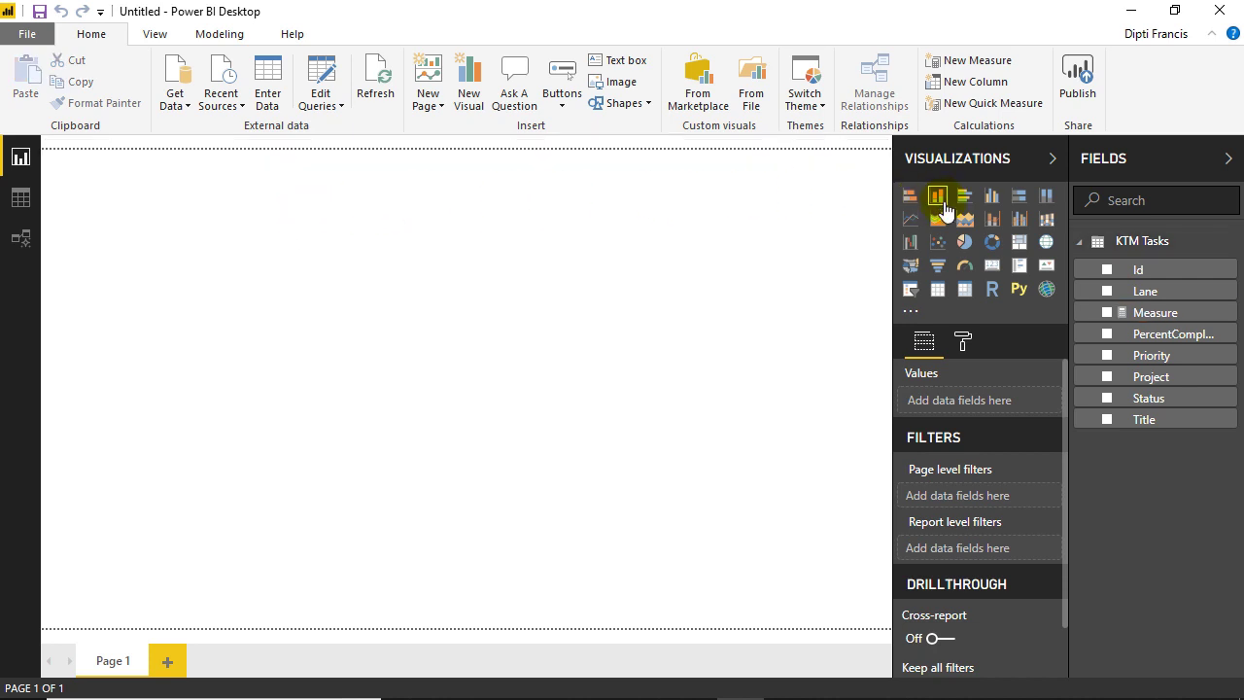
Add an enlarged stacked column chart plotting Measure by Project.
left_click(943, 204)
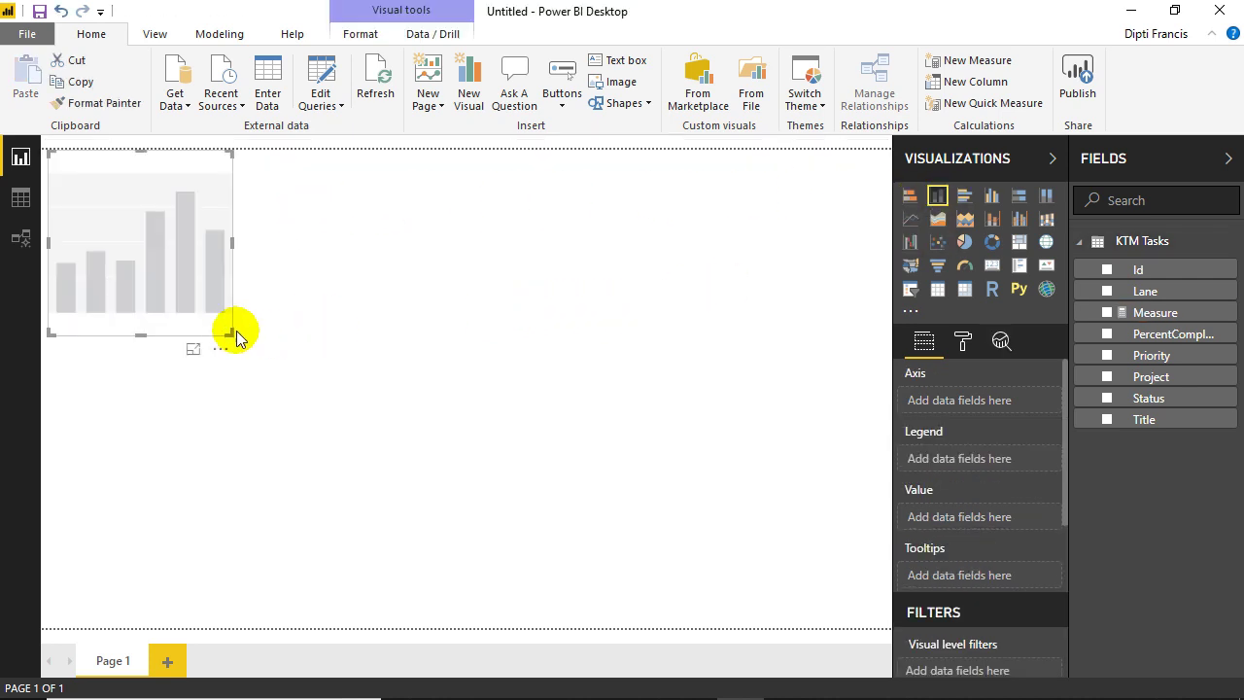
left_click_drag(233, 335, 291, 360)
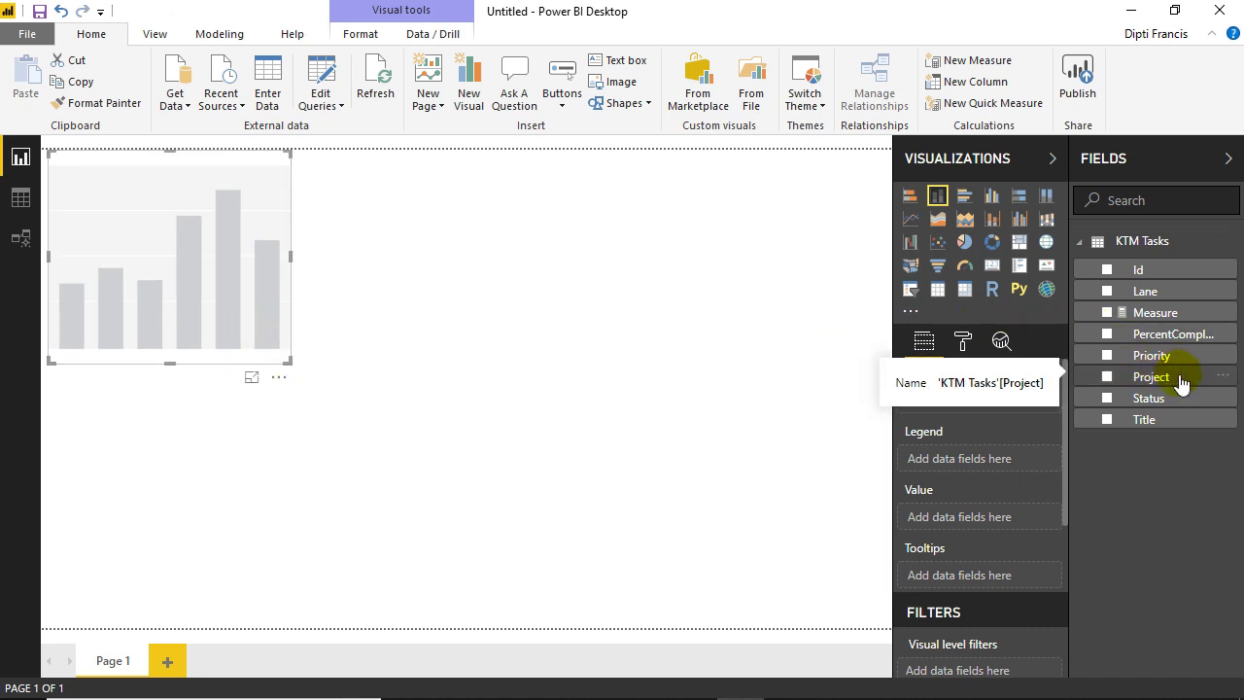
left_click_drag(1181, 379, 249, 228)
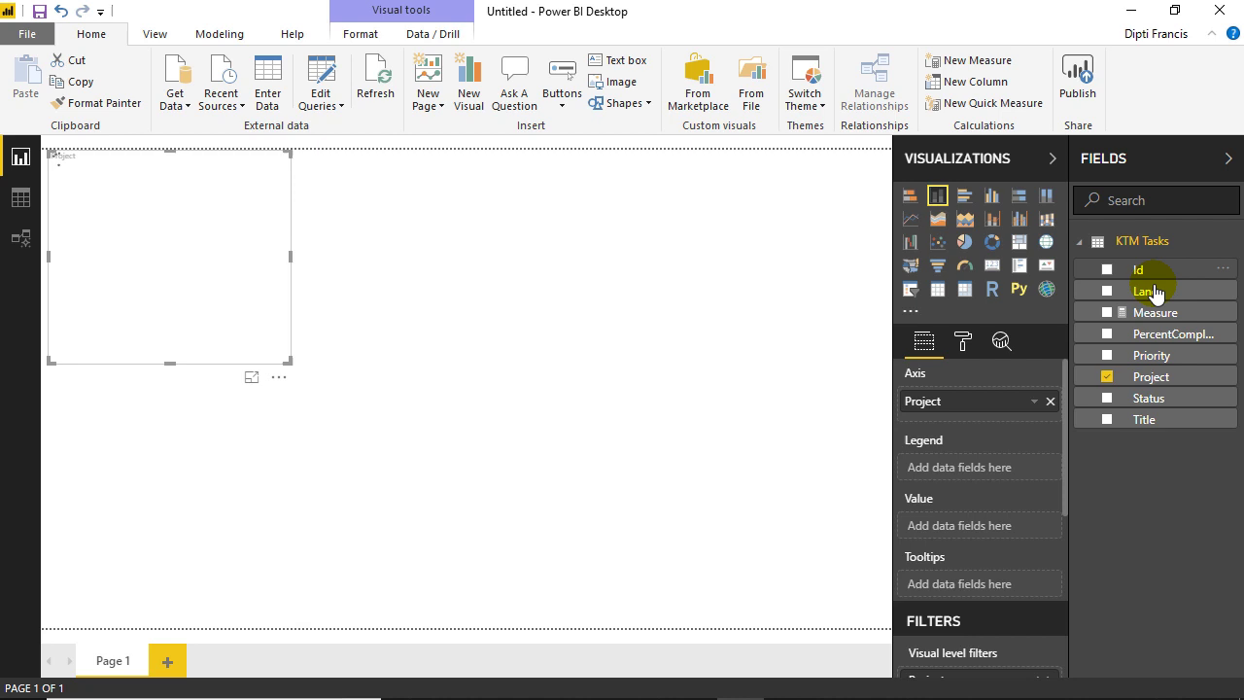
left_click_drag(1114, 312, 178, 269)
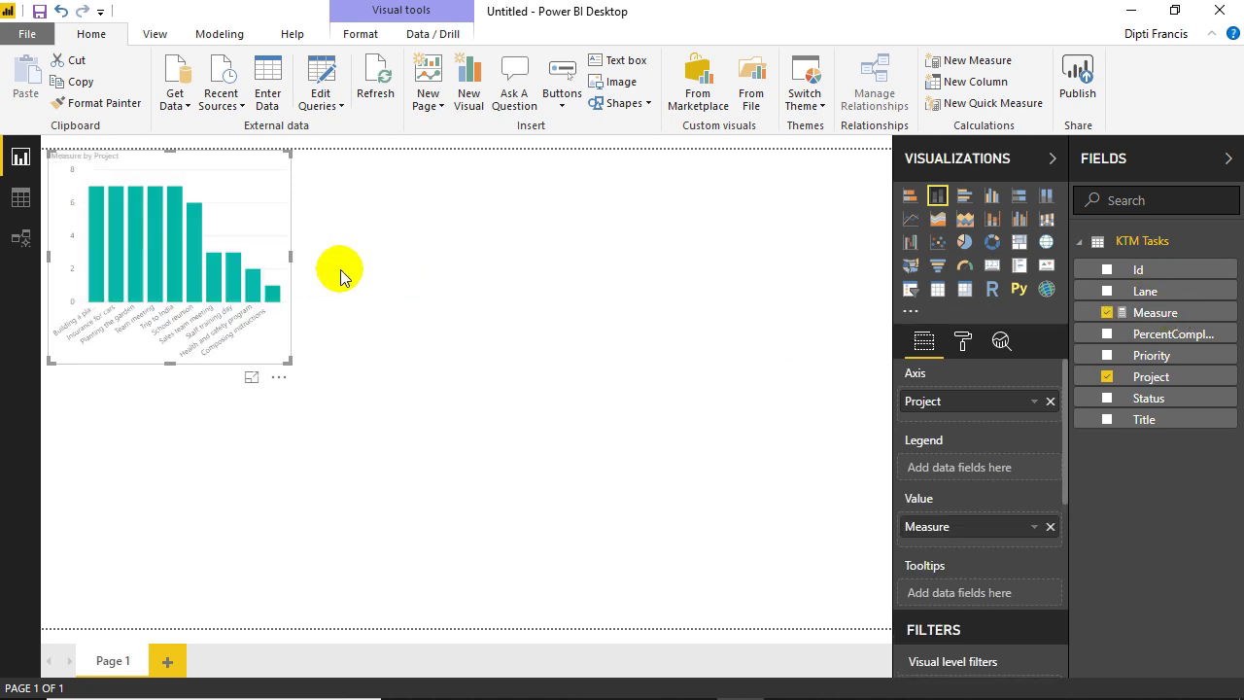
left_click_drag(289, 362, 322, 387)
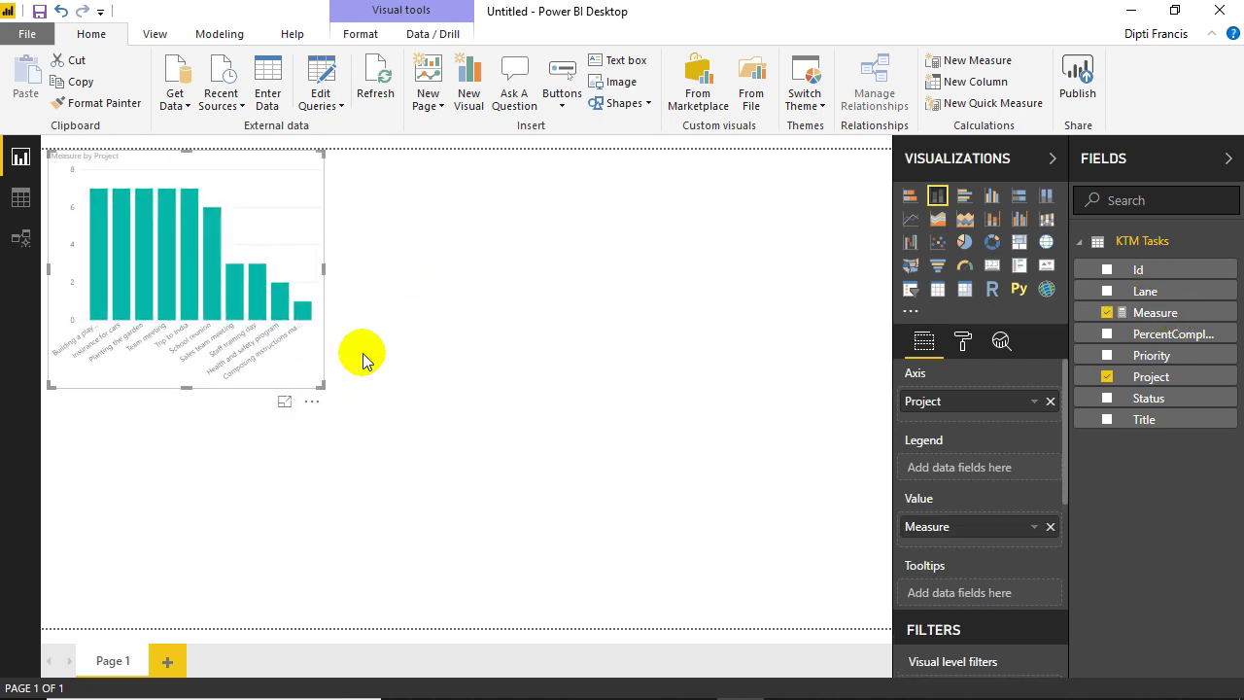
mouse_move(1088, 313)
left_mouse_down()
mouse_move(1043, 442)
mouse_move(1138, 311)
left_mouse_up()
left_click_drag(1148, 376, 1146, 379)
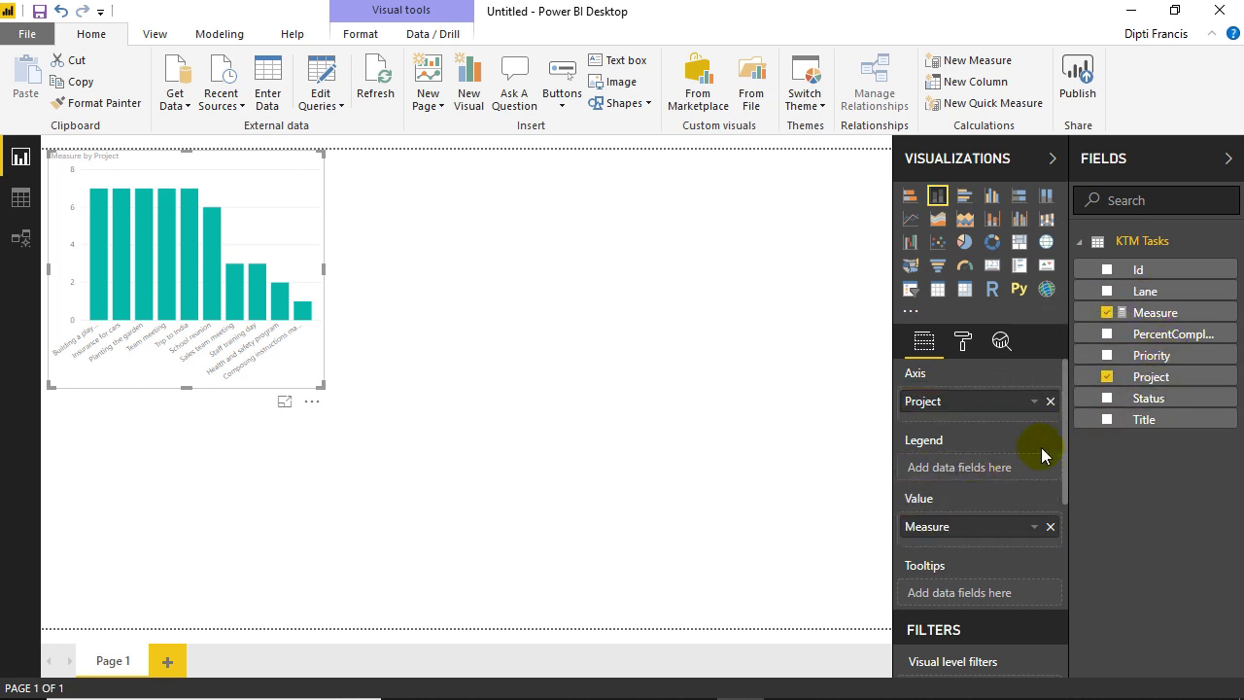
left_click(846, 464)
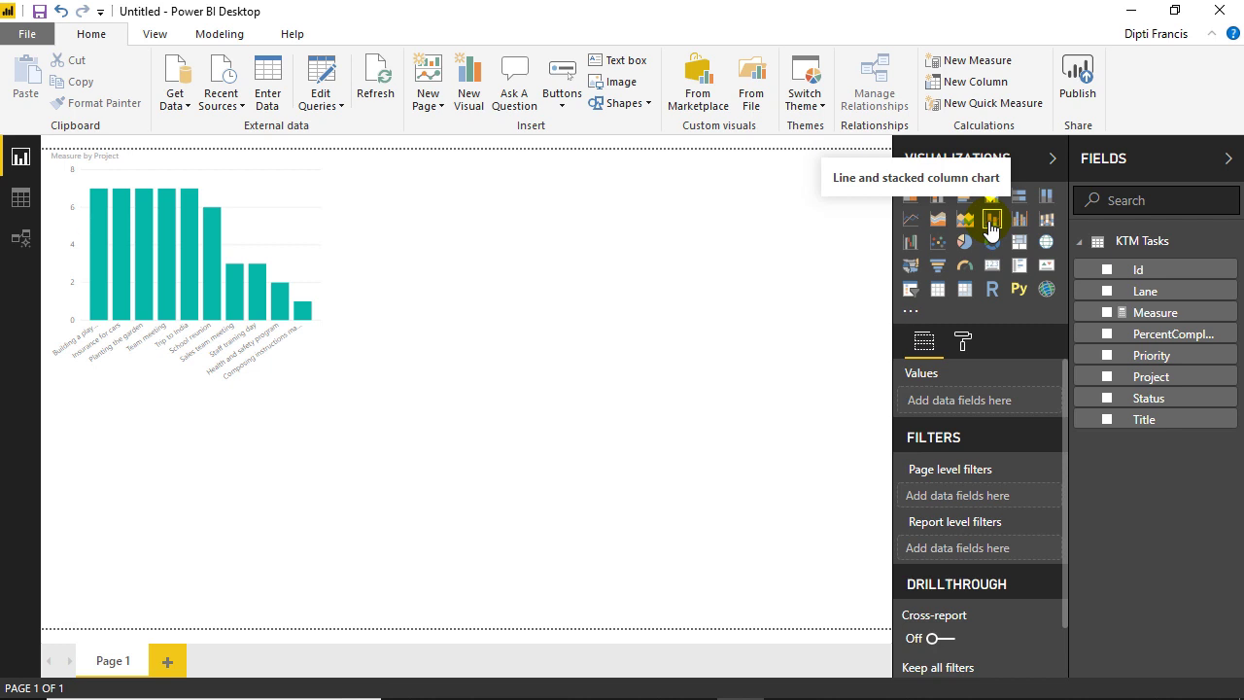
Add a line and stacked column chart of Count of Project by Lane, testing Contracts cross-highlighting.
left_click(991, 220)
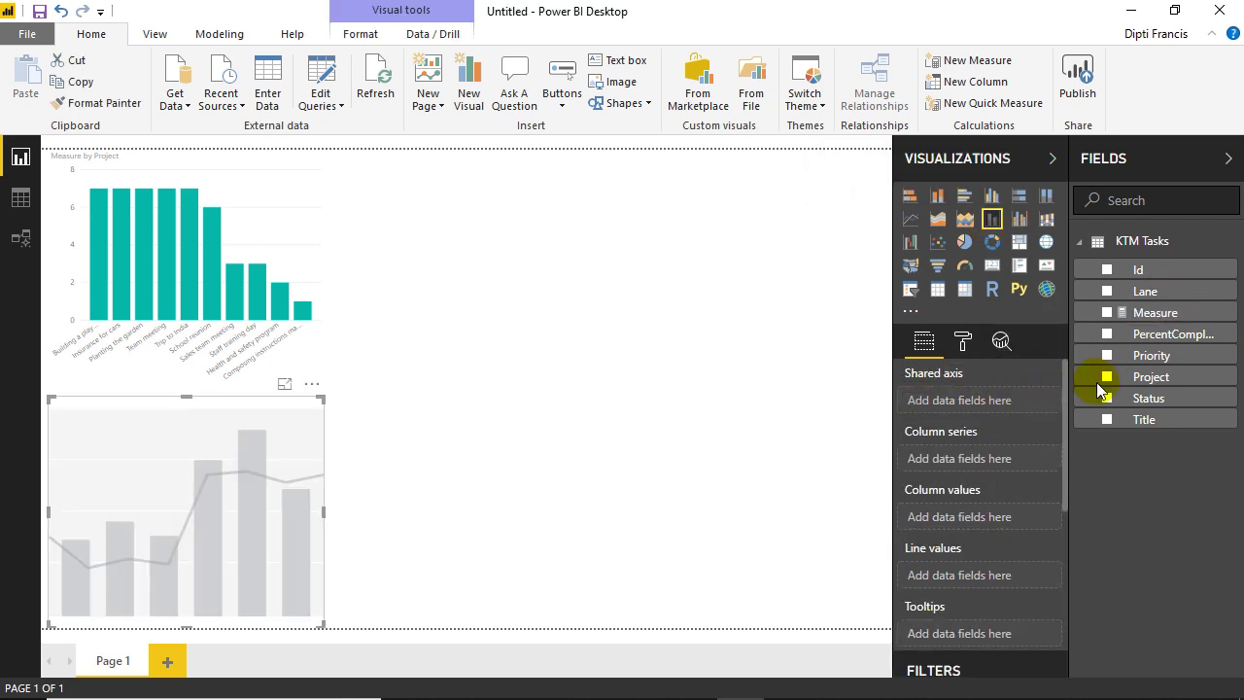
left_click_drag(1096, 382, 947, 530)
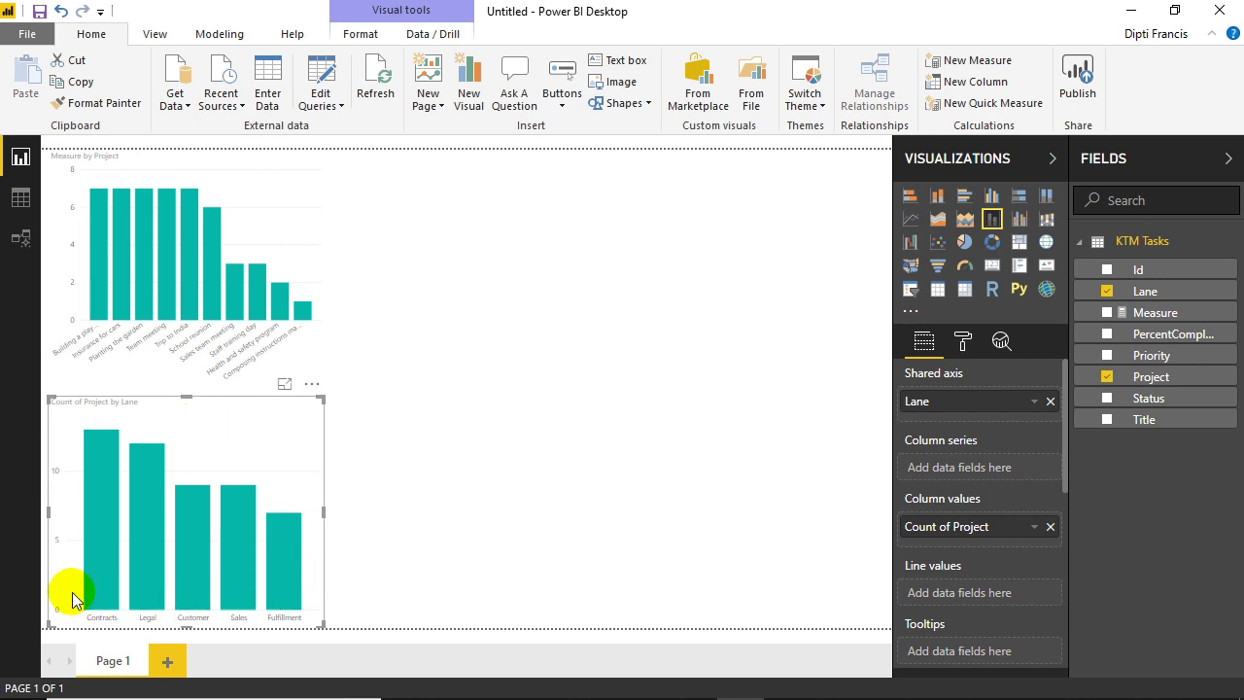
left_click(105, 583)
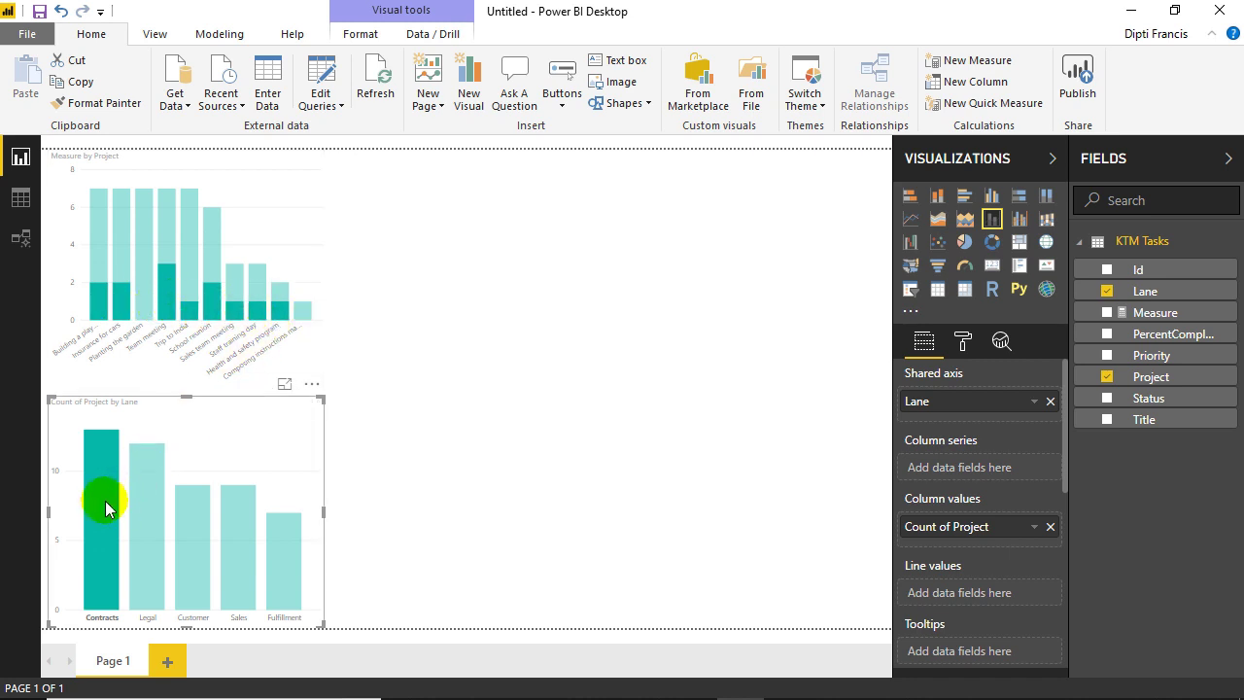
mouse_move(302, 310)
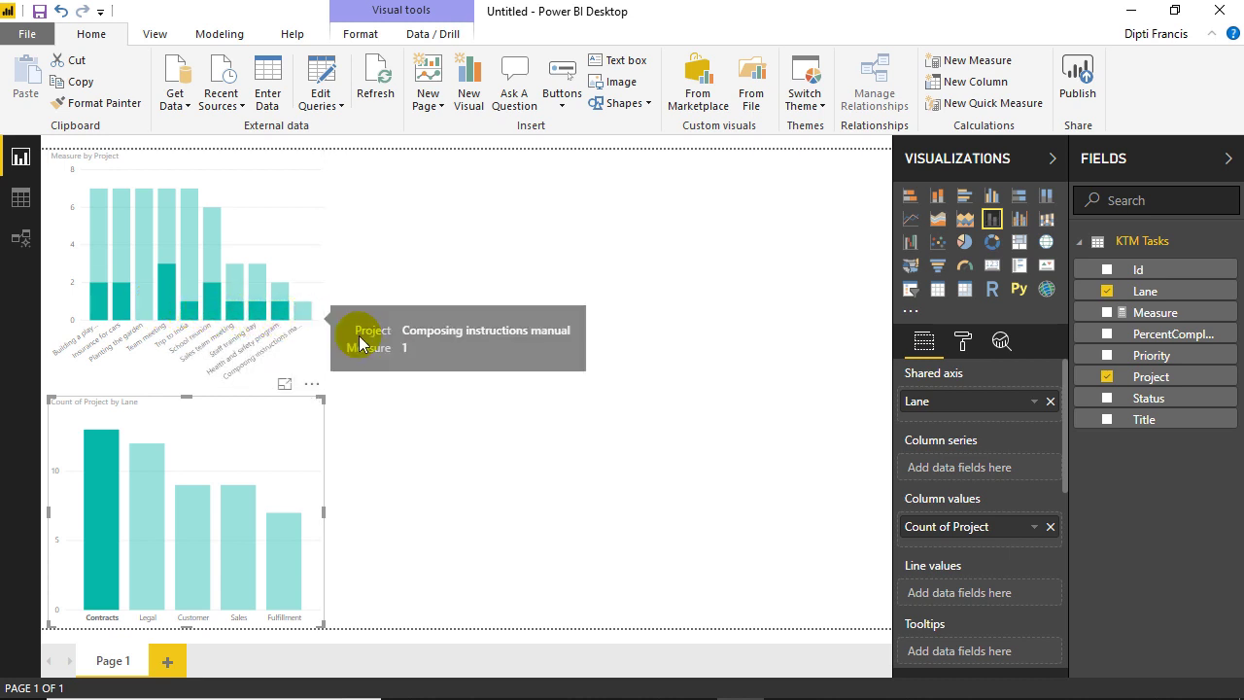
left_click(372, 389)
left_click(305, 416)
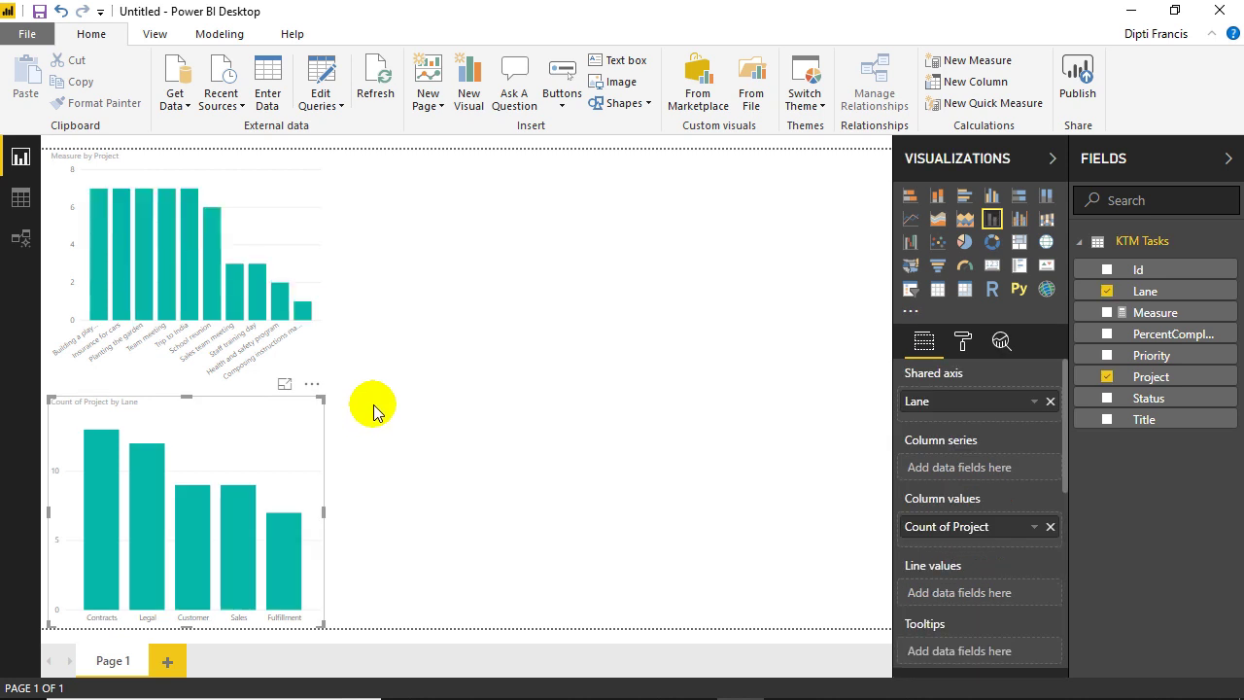
left_click(373, 403)
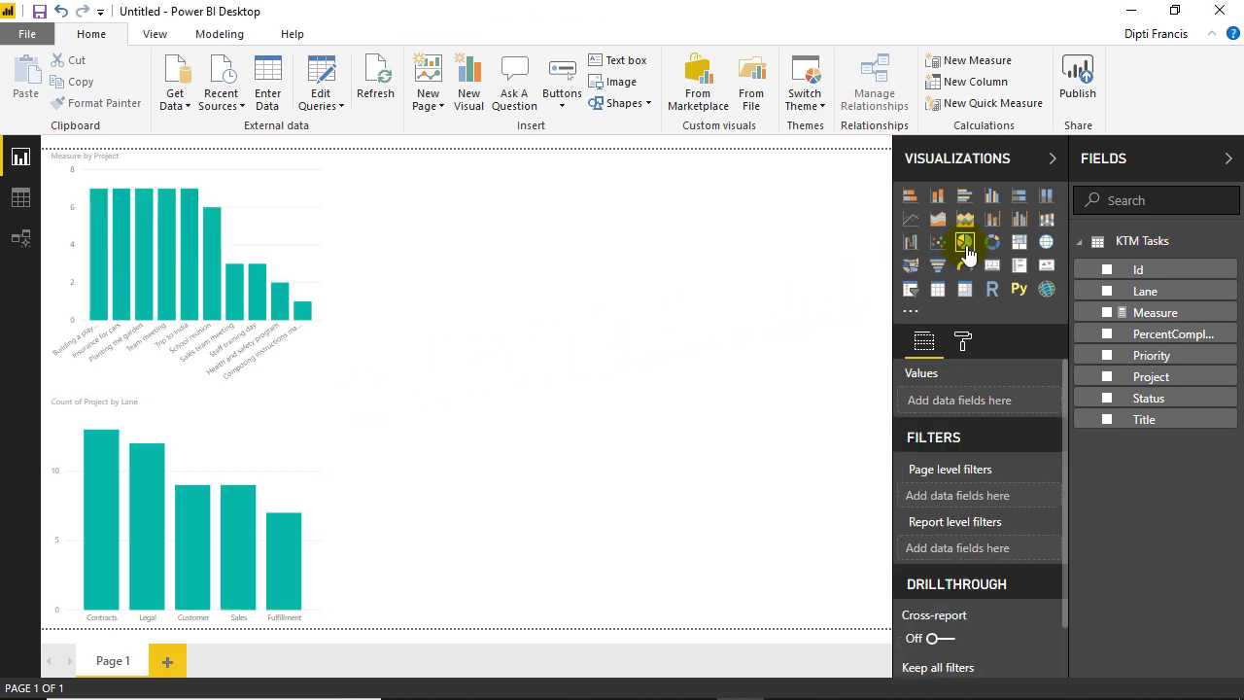
Add a pie chart with Priority as legend and Measure as values.
left_click(964, 242)
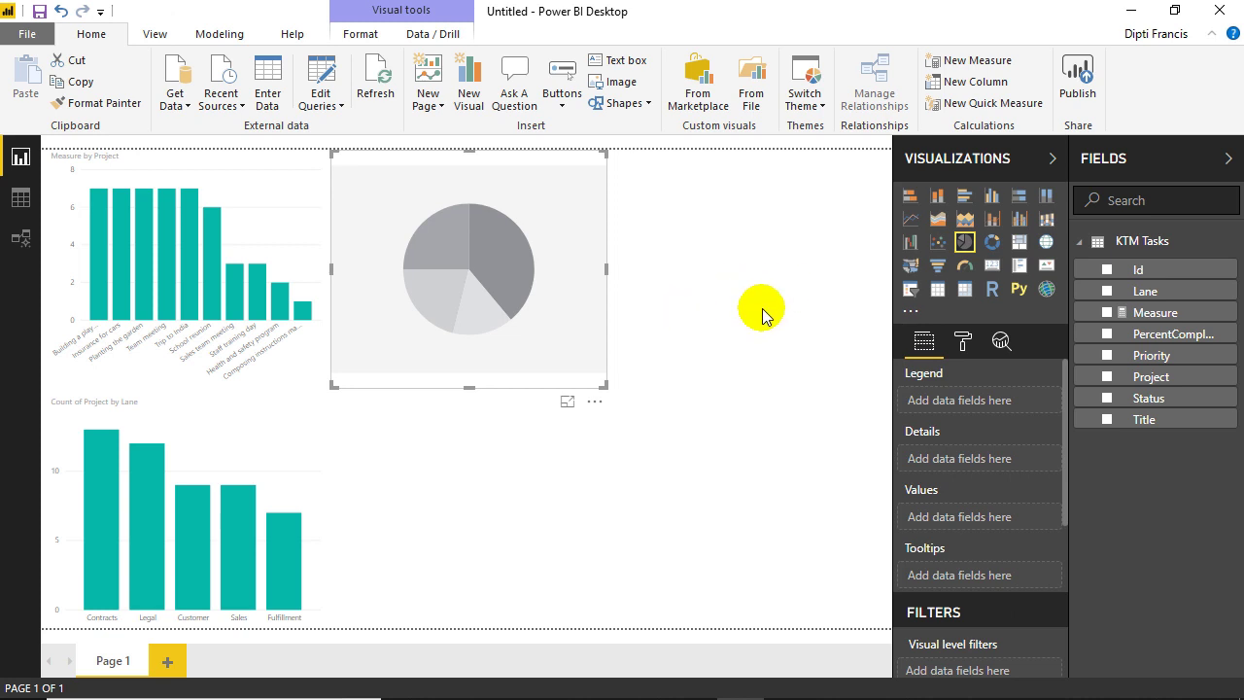
mouse_move(1150, 355)
left_mouse_down()
mouse_move(707, 282)
mouse_move(583, 277)
left_mouse_up()
left_click_drag(1154, 312, 544, 328)
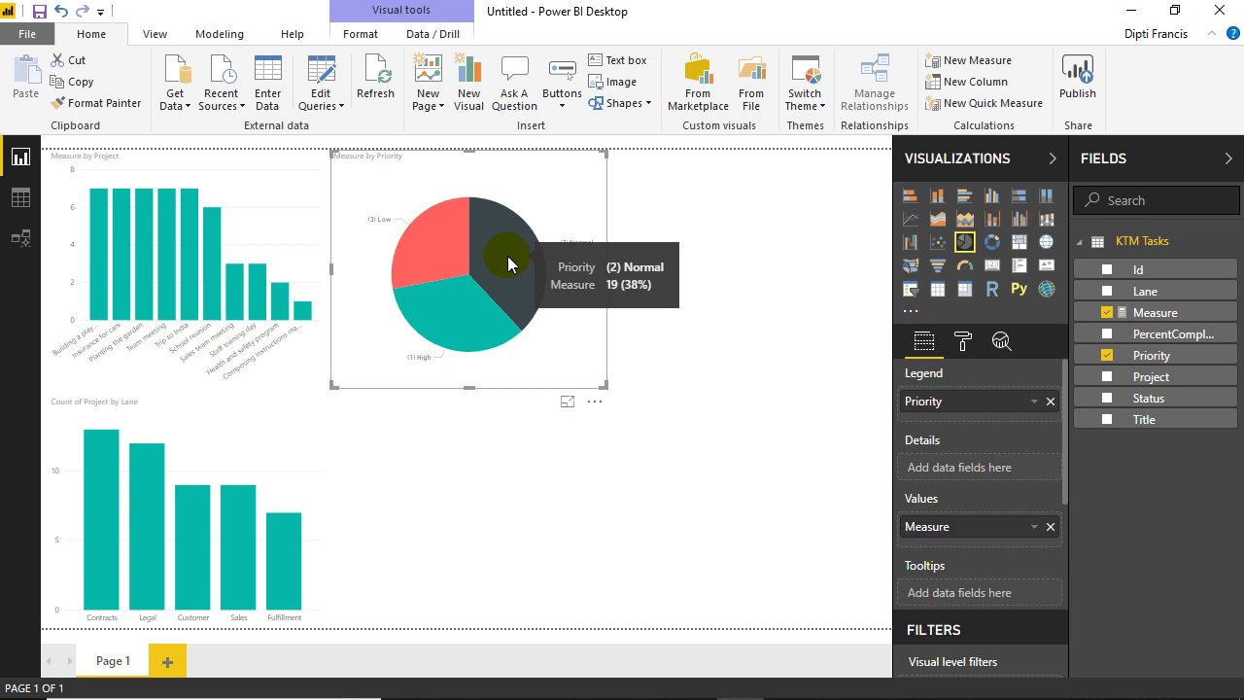
left_click(440, 258)
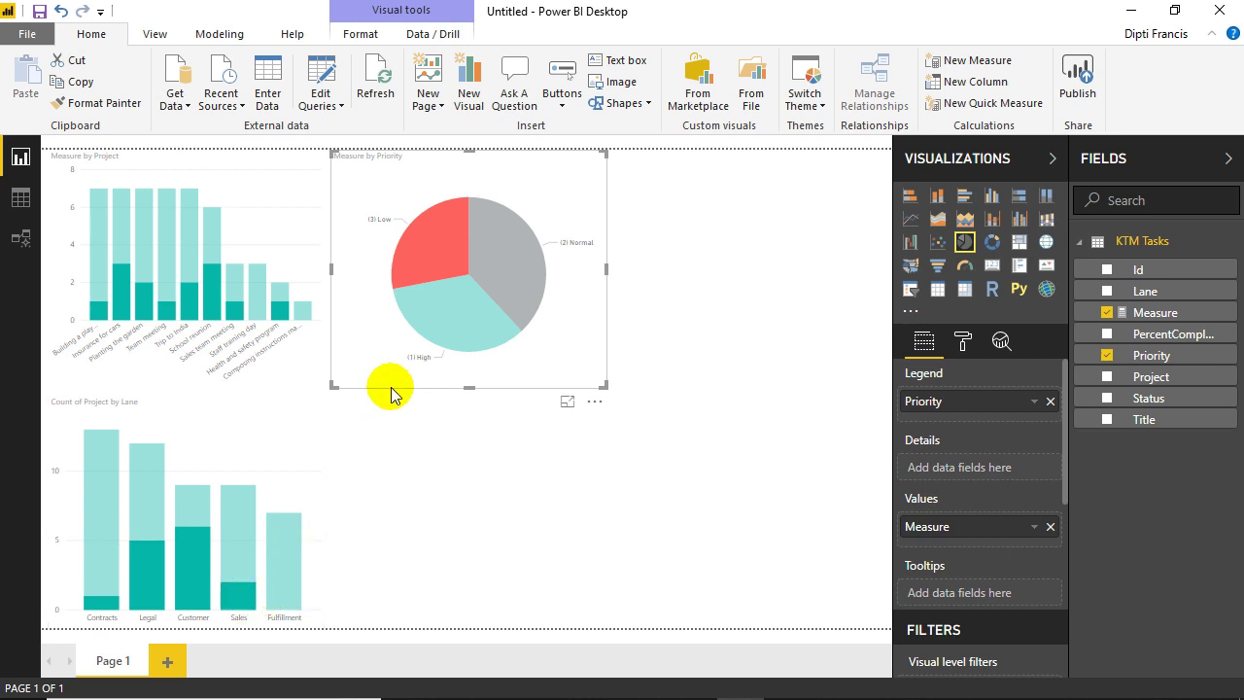
left_click(495, 268)
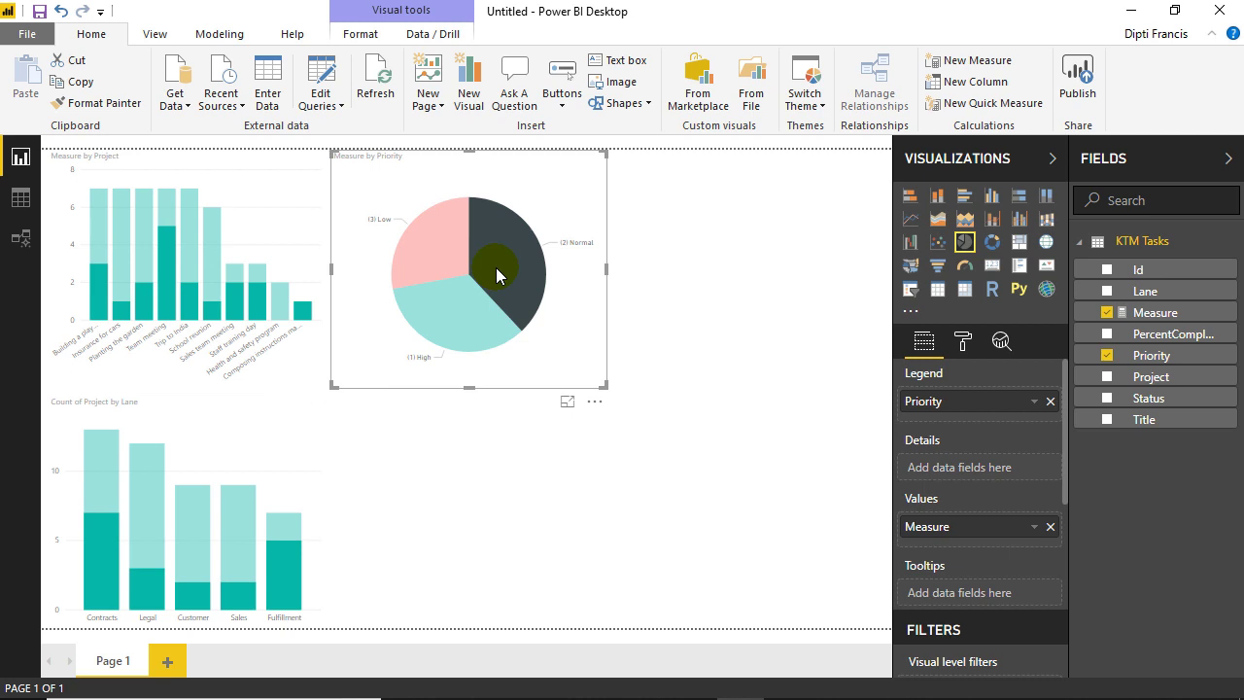
left_click(457, 317)
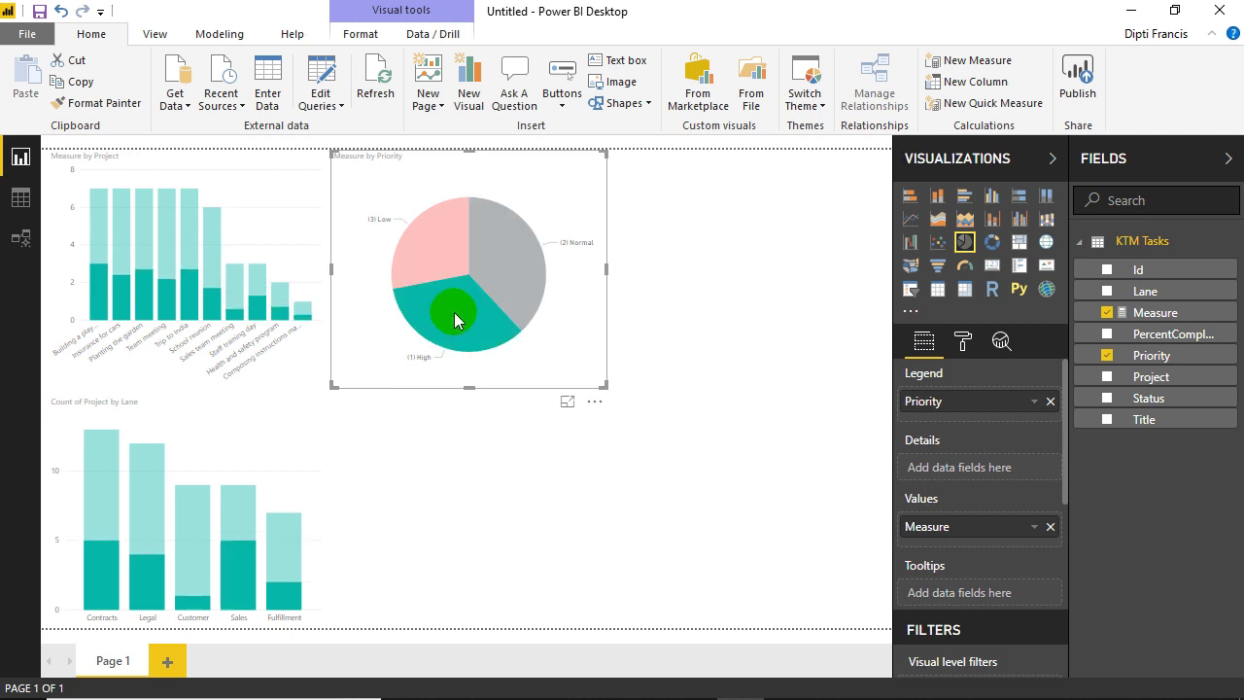
left_click(427, 246)
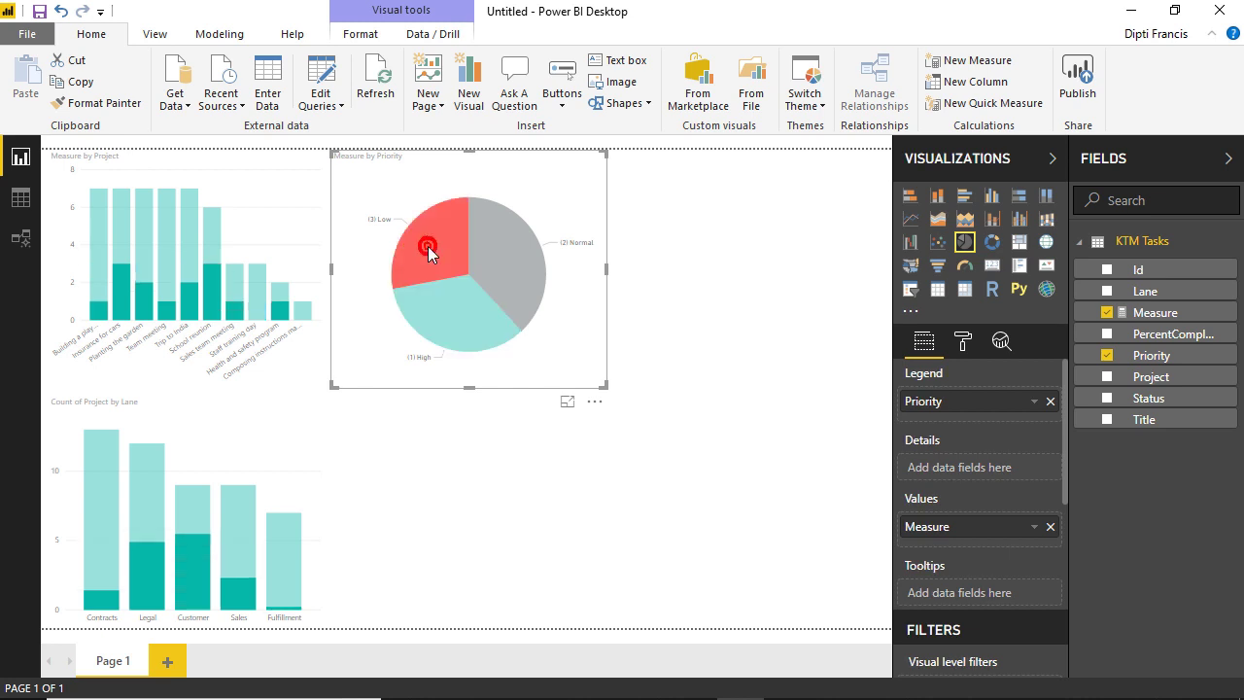
left_click(564, 339)
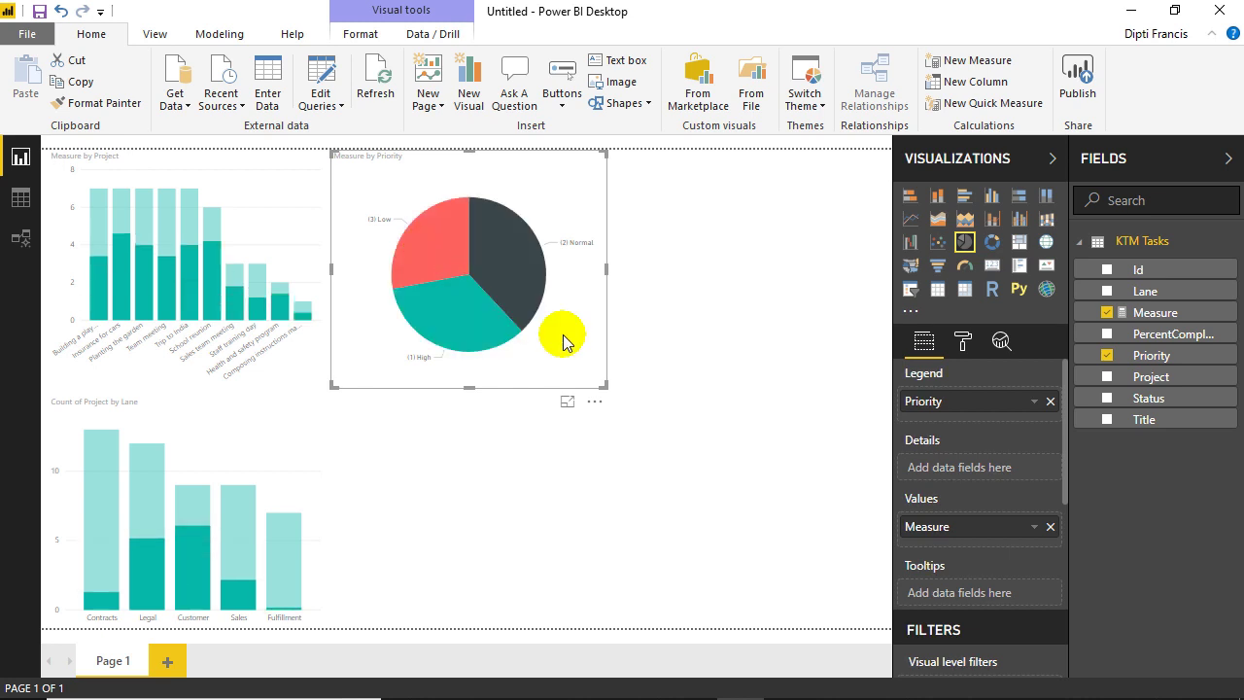